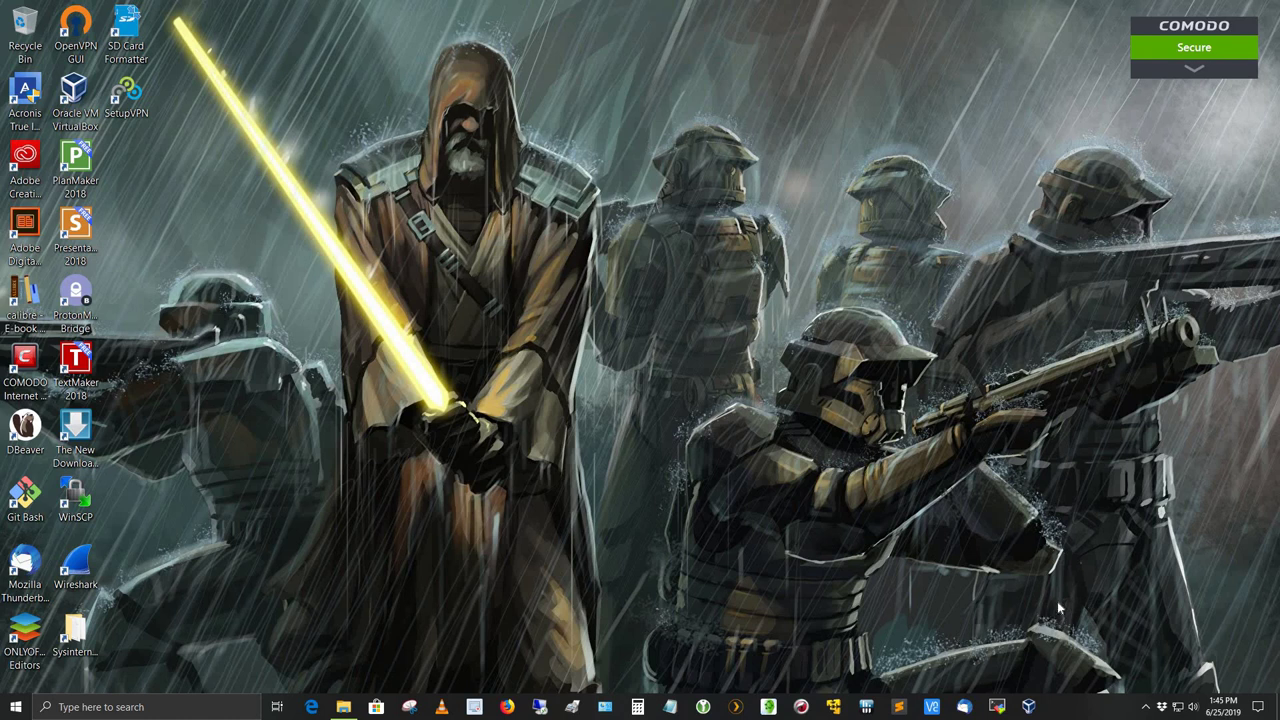
- Launch Plex Web in Firefox using Open Plex... from the Plex Media Server tray icon
click(1146, 708)
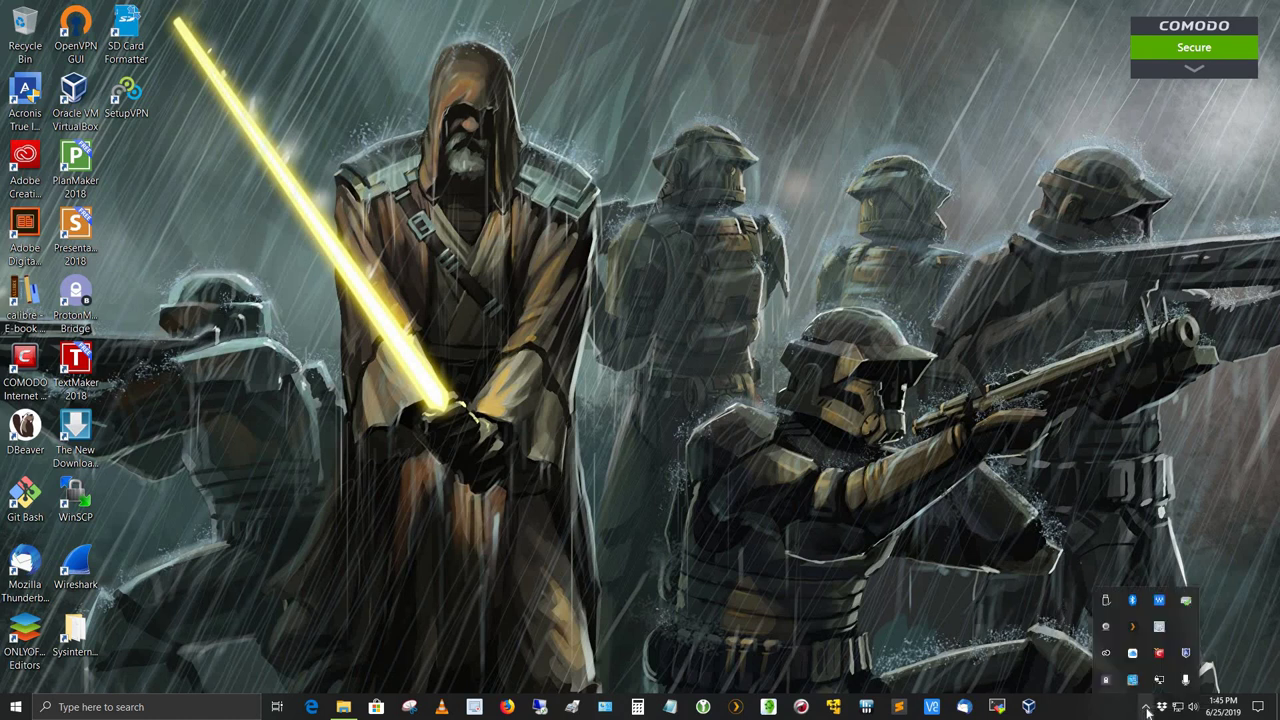
right_click(1133, 627)
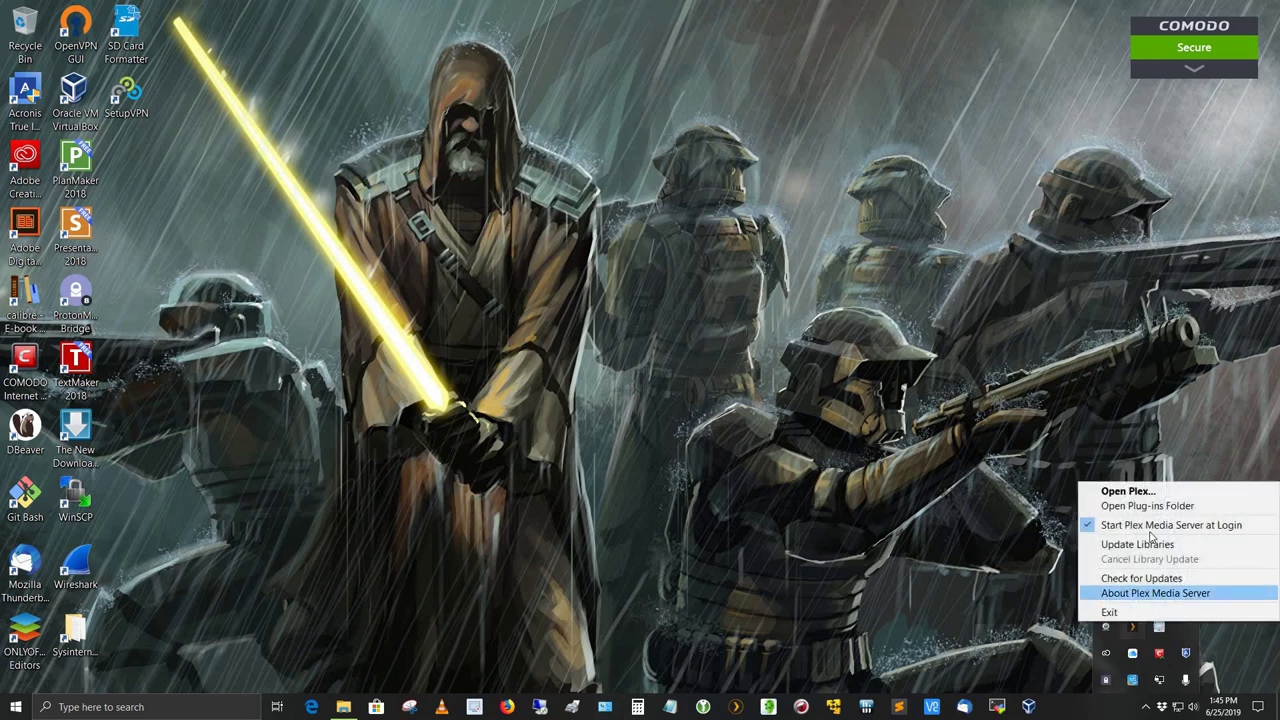
click(1125, 491)
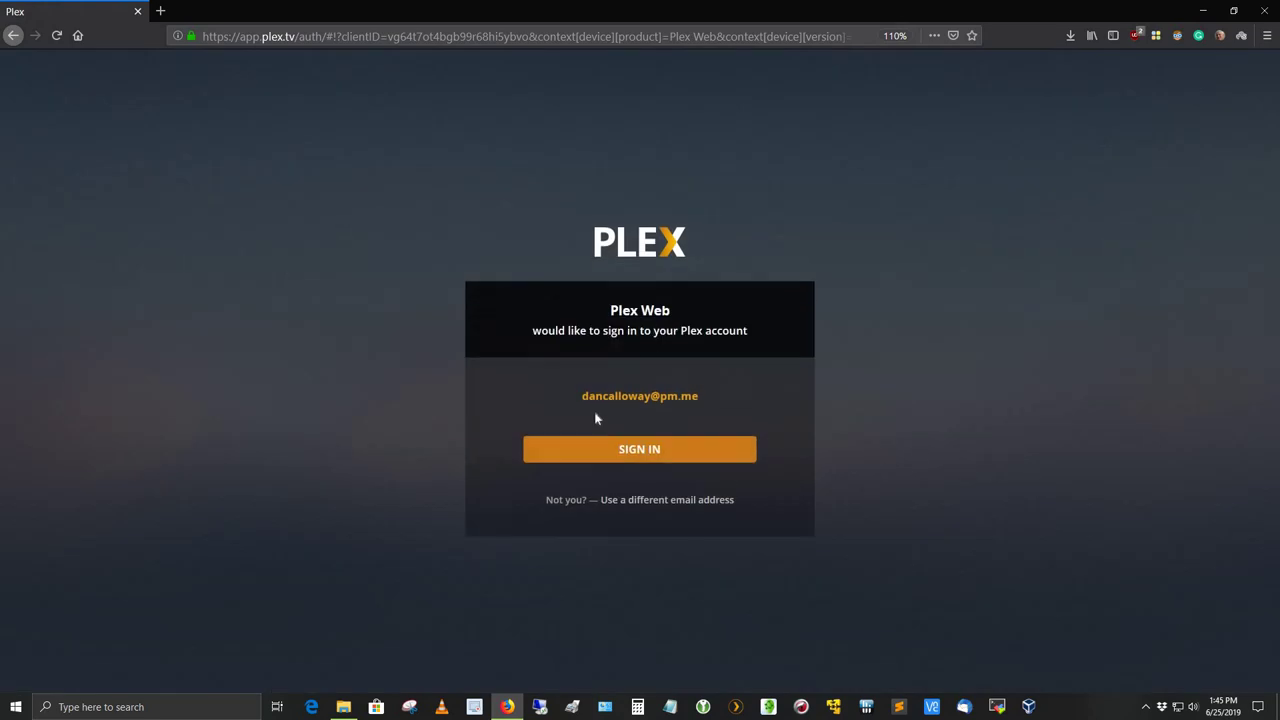
- Sign in to the Plex account and open the 63-item Videos, Aviation library
click(641, 452)
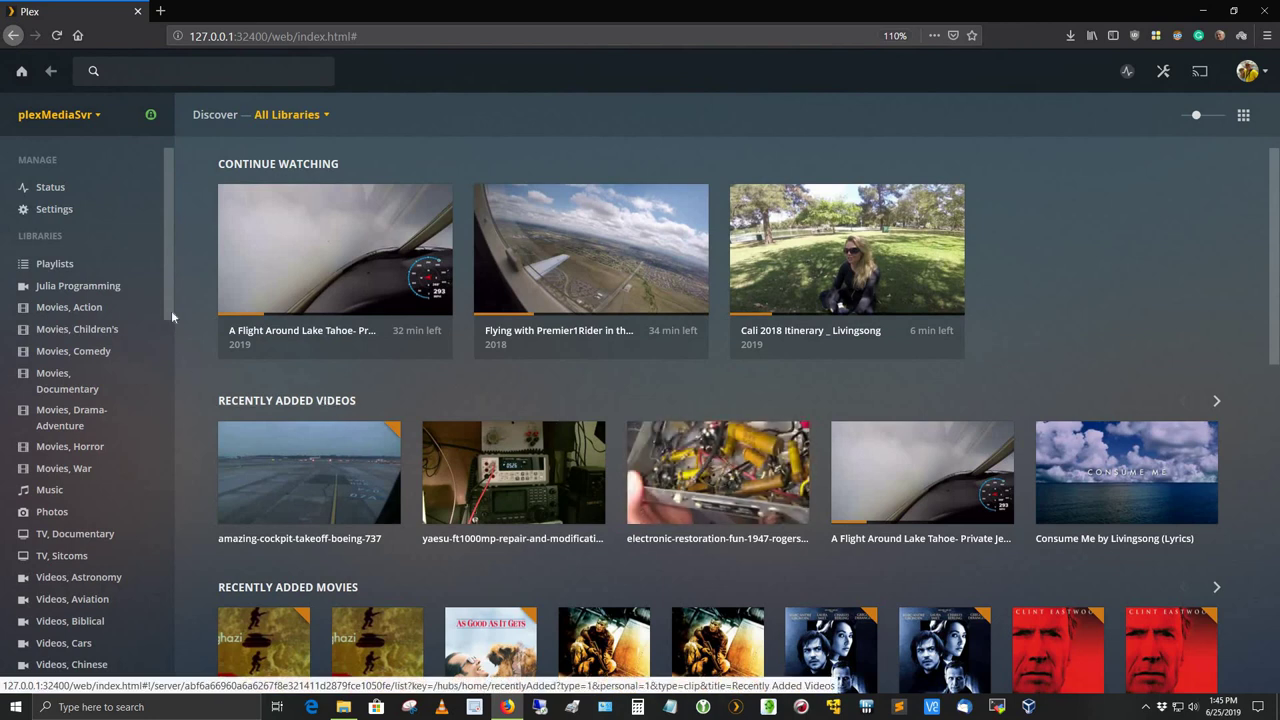
drag(168, 290, 136, 357)
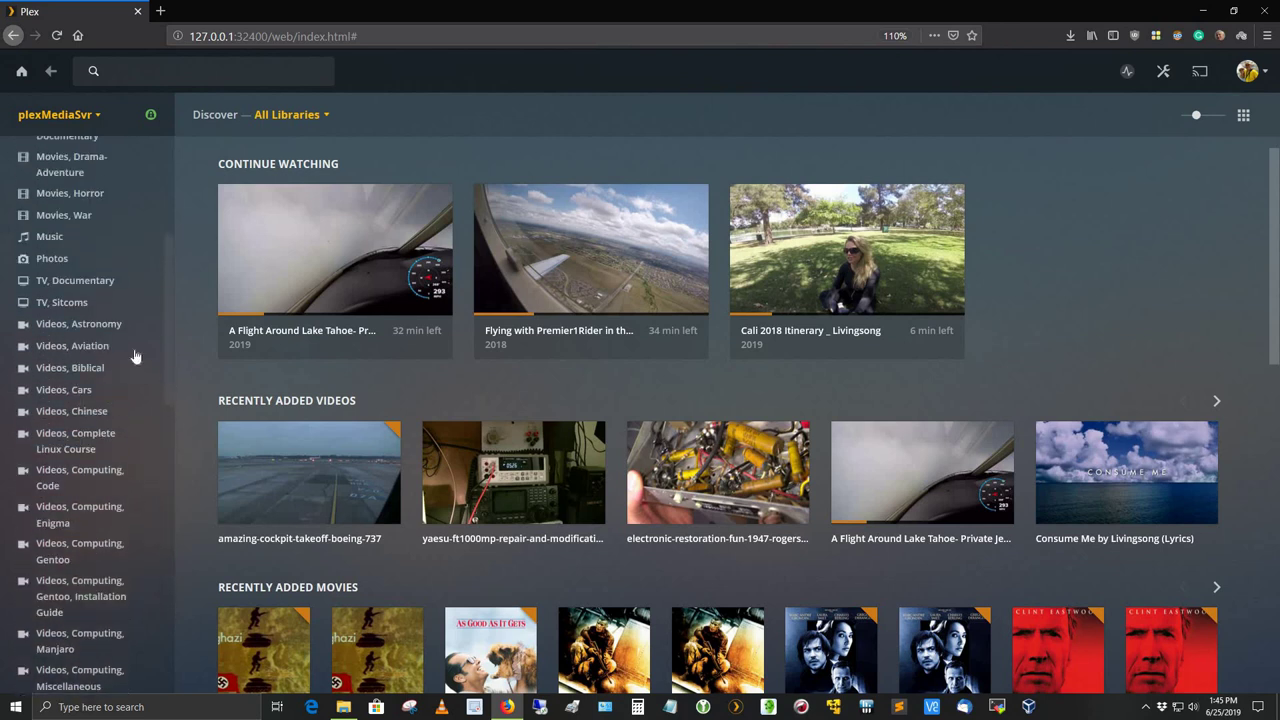
click(100, 347)
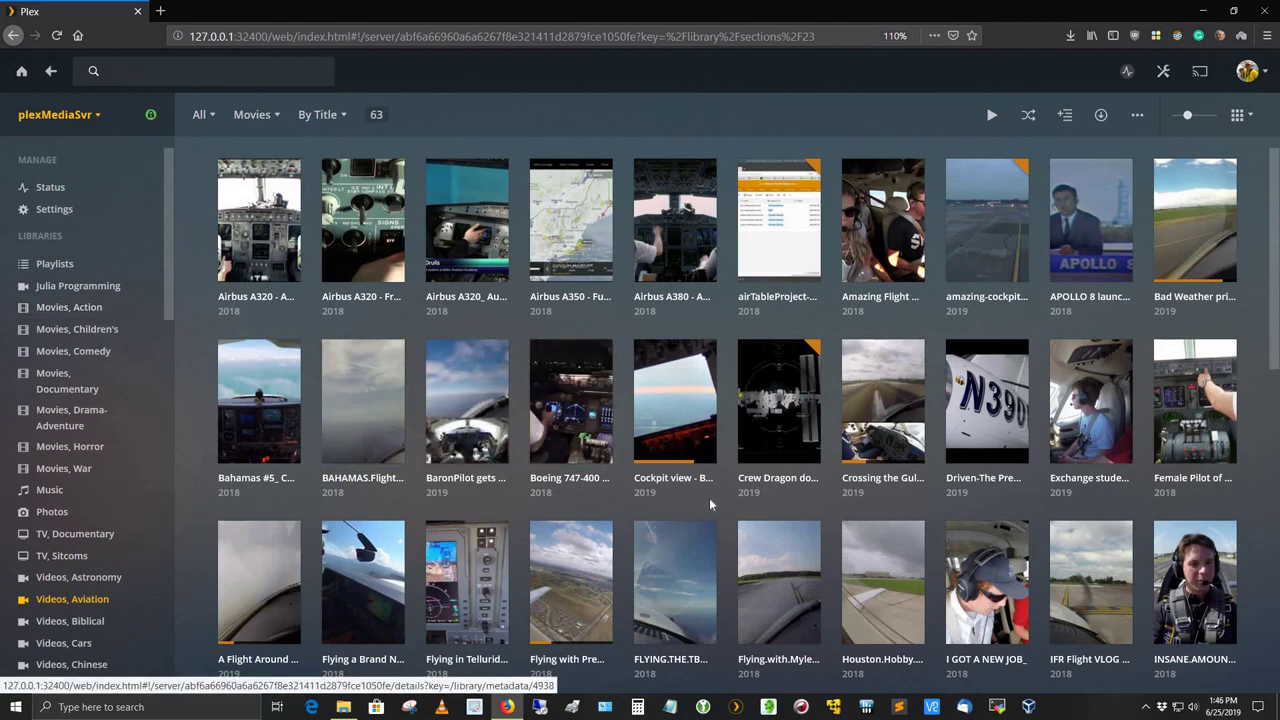
- Show Downloads in File Explorer and bring up the Shuttle Atlantis STS-132 MP4's context menu
click(344, 707)
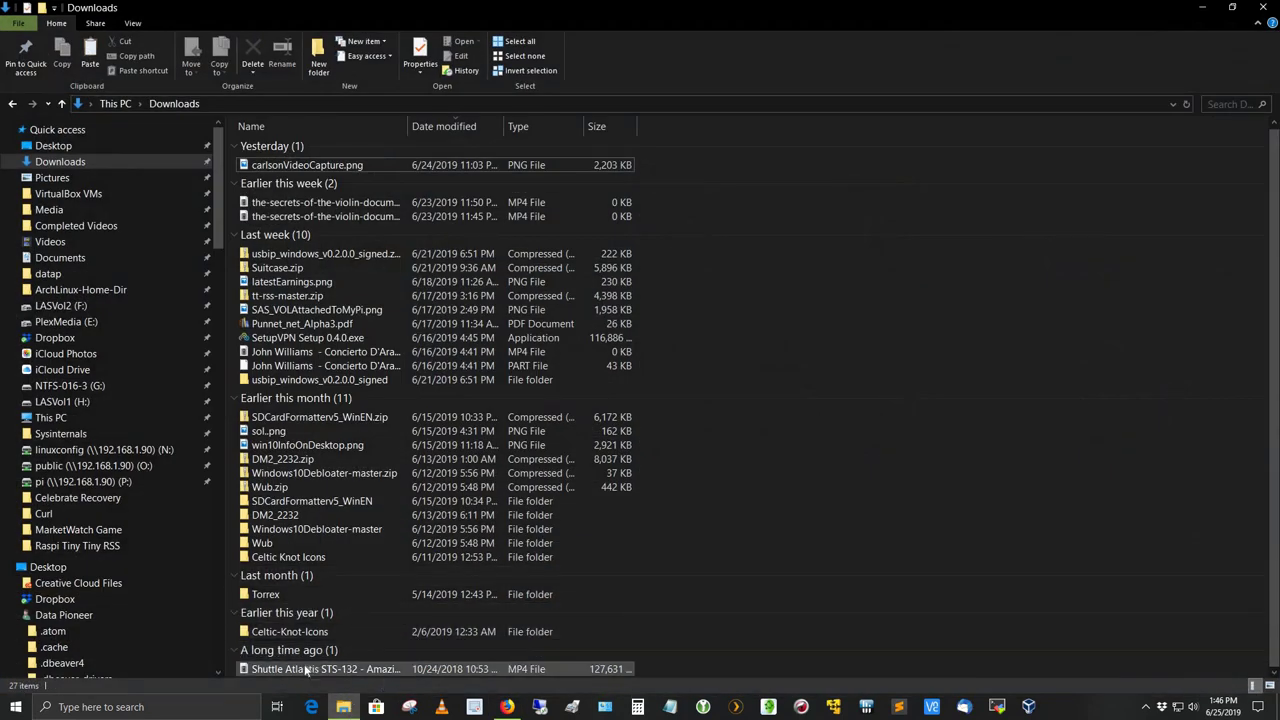
mouse_move(303, 672)
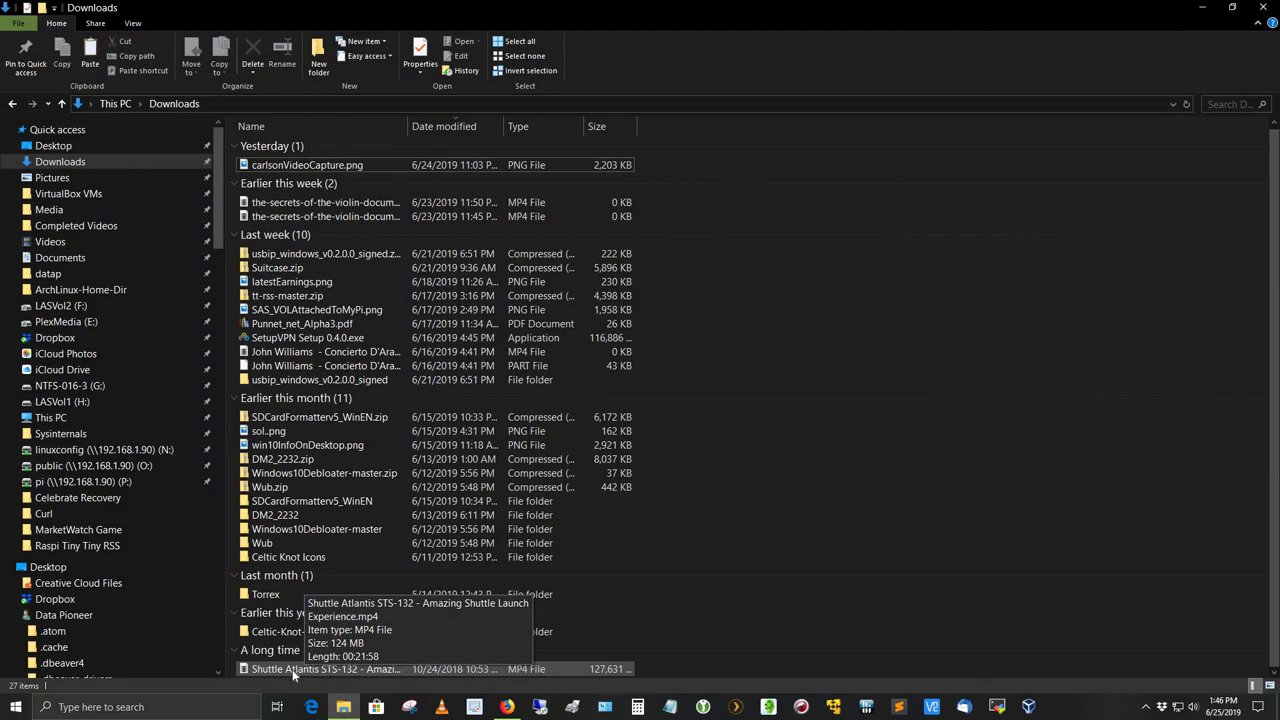
right_click(292, 669)
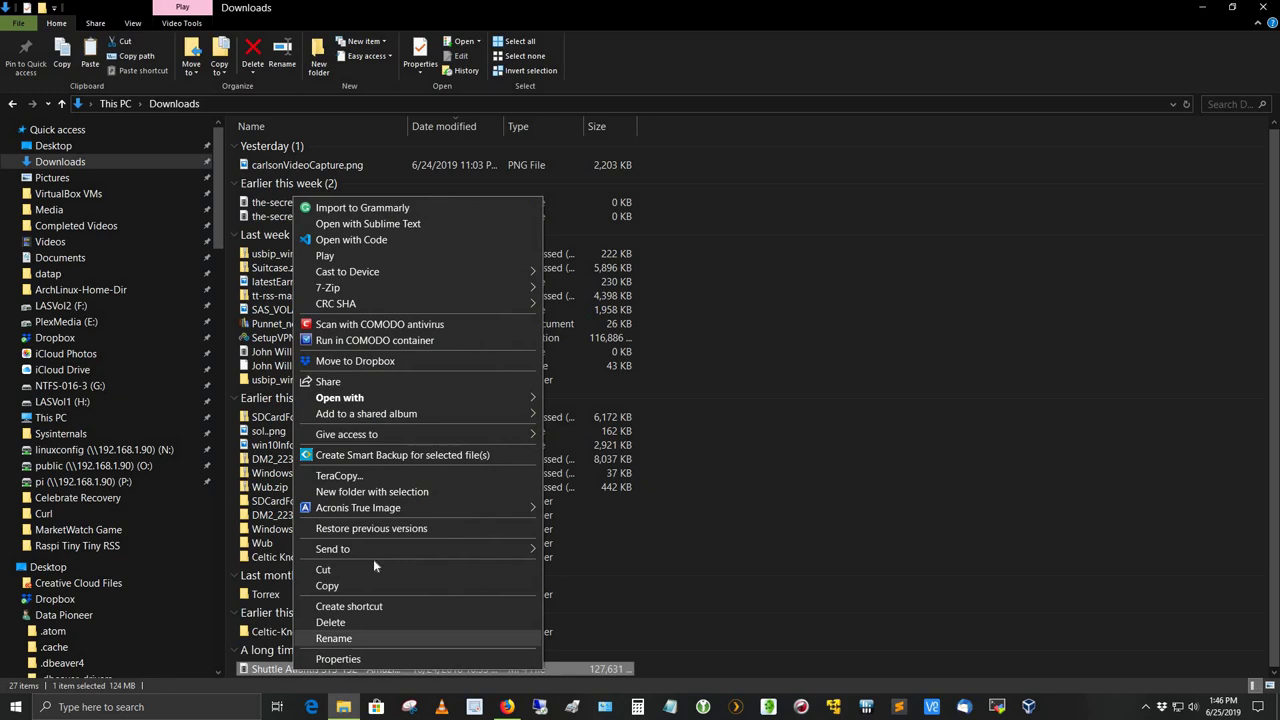
- Move the Shuttle Atlantis video into E:\Media\Videos\Aviation with TeraCopy, then close Downloads
click(388, 475)
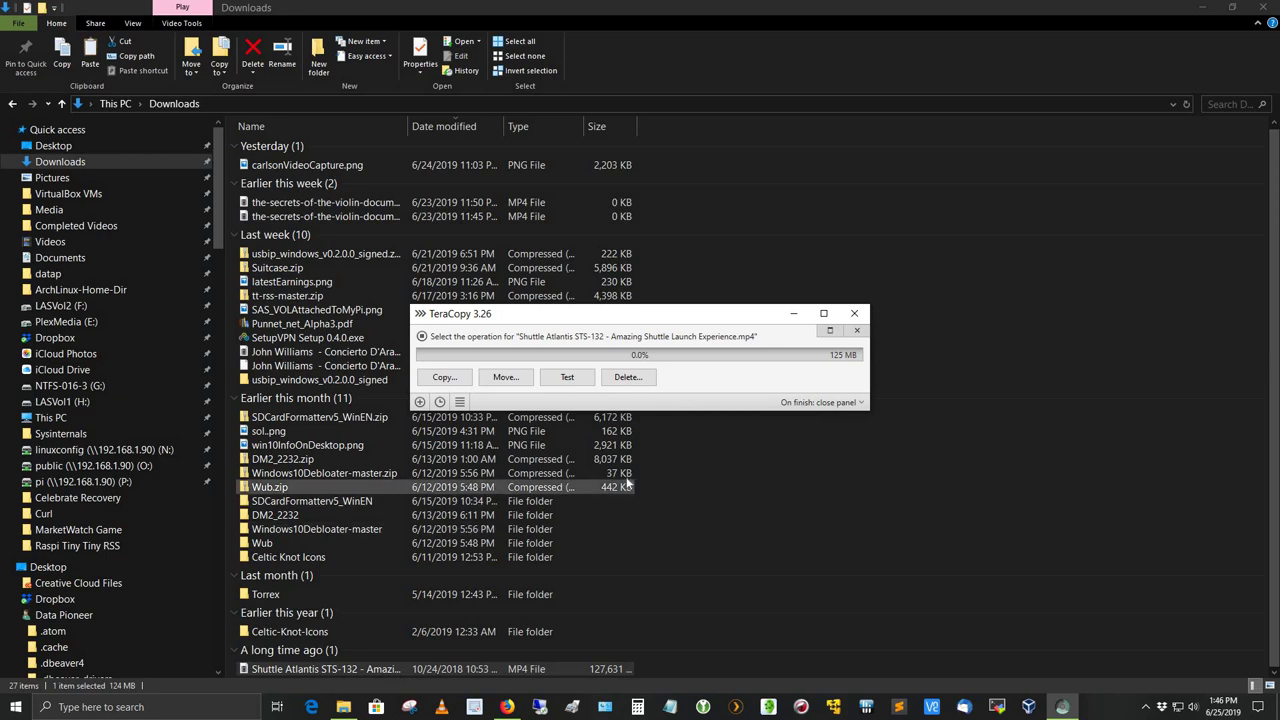
click(505, 377)
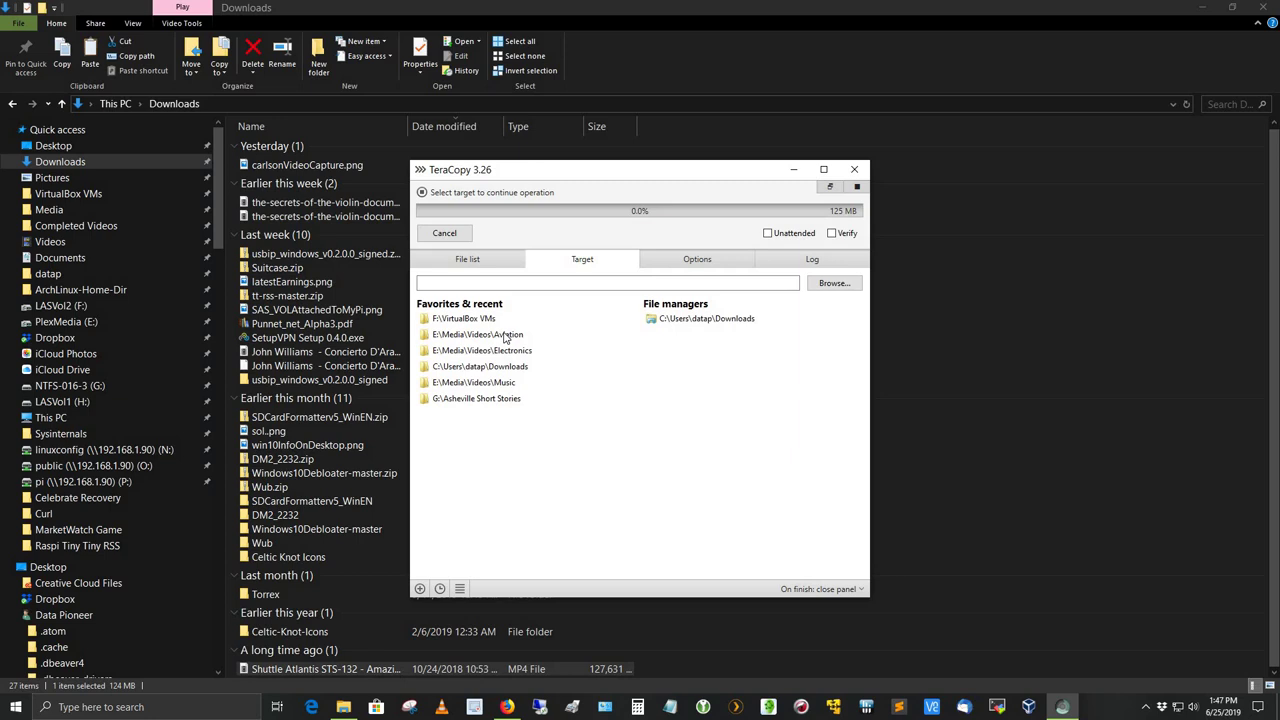
click(505, 336)
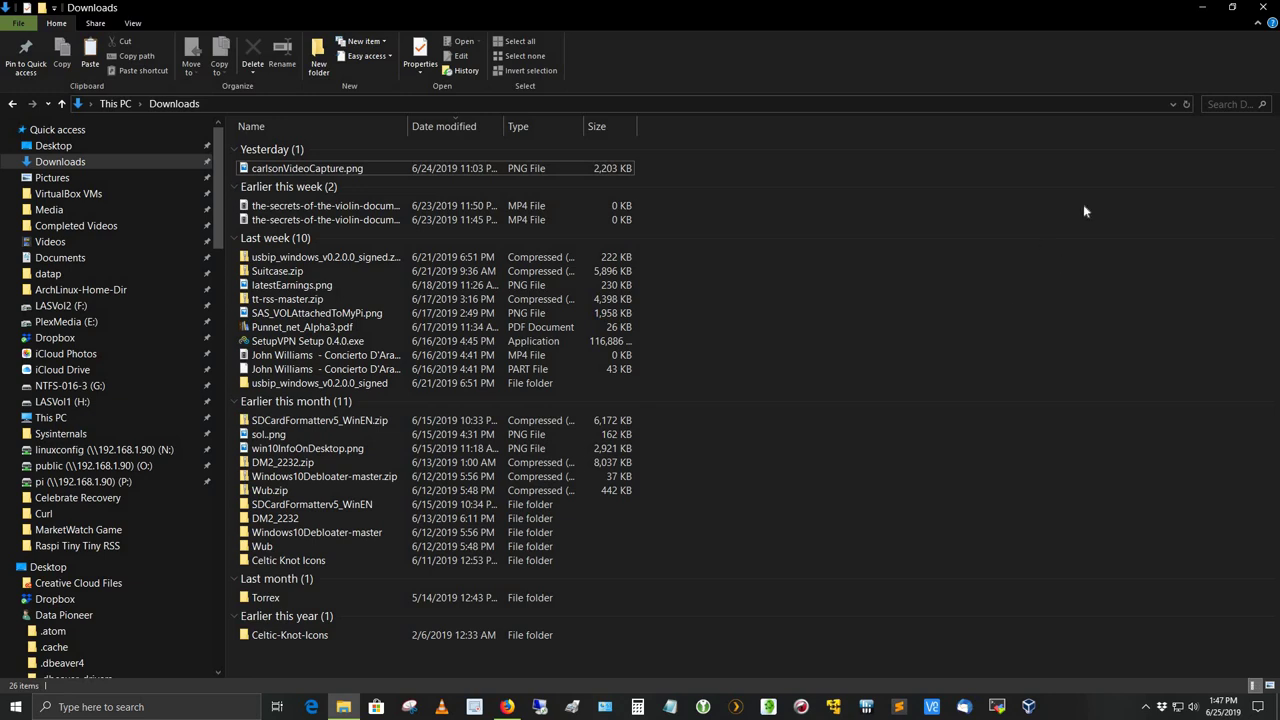
click(1263, 12)
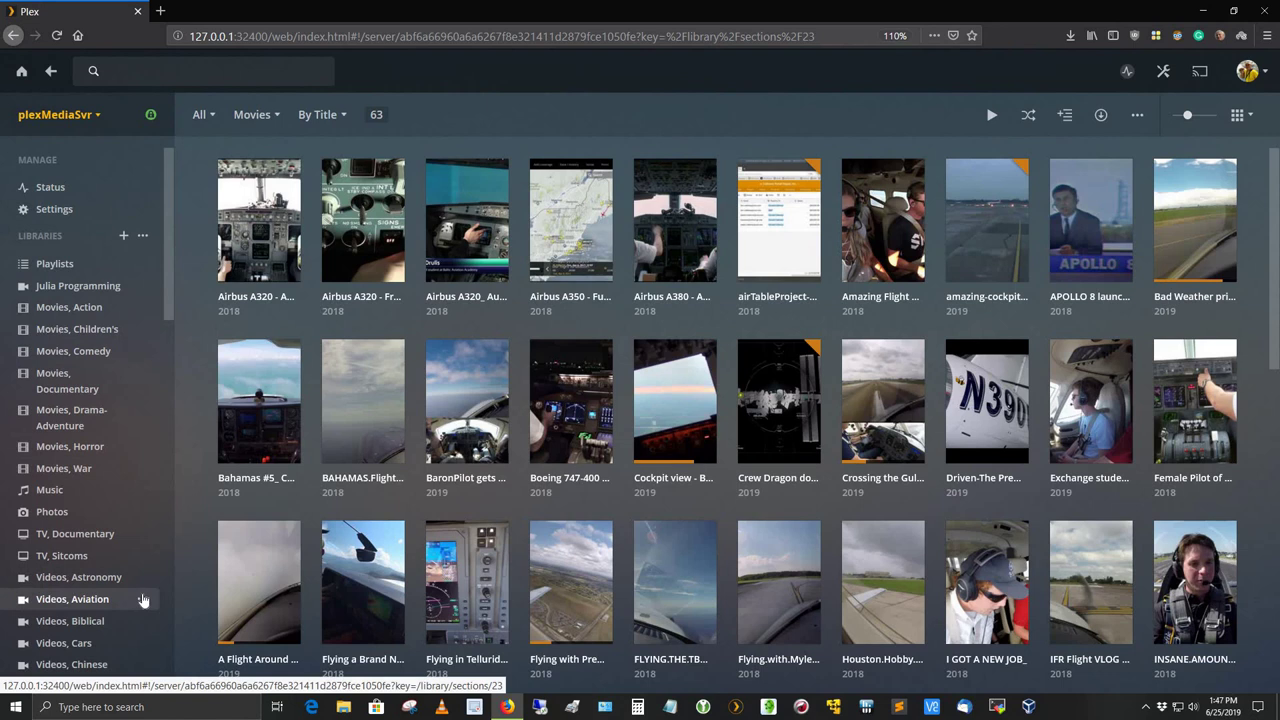
- Scan Videos, Aviation library files and scroll down to the new Shuttle Atlantis tile
mouse_move(140, 610)
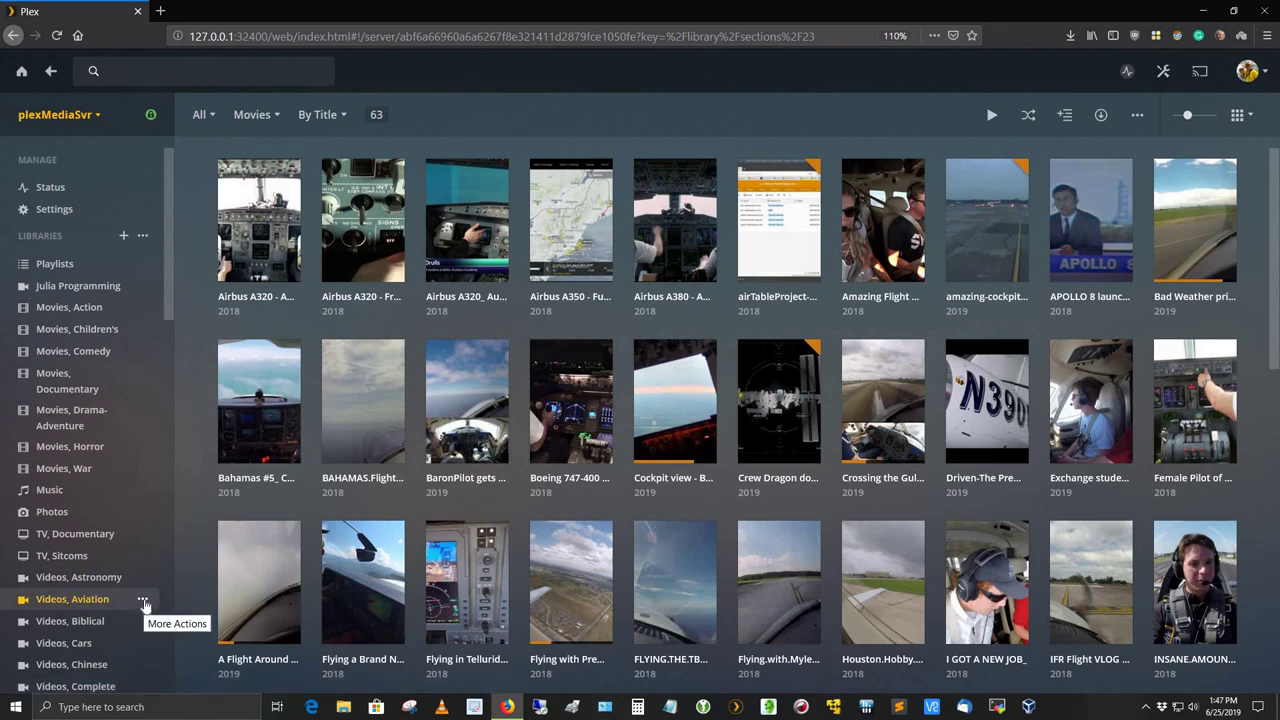
click(143, 600)
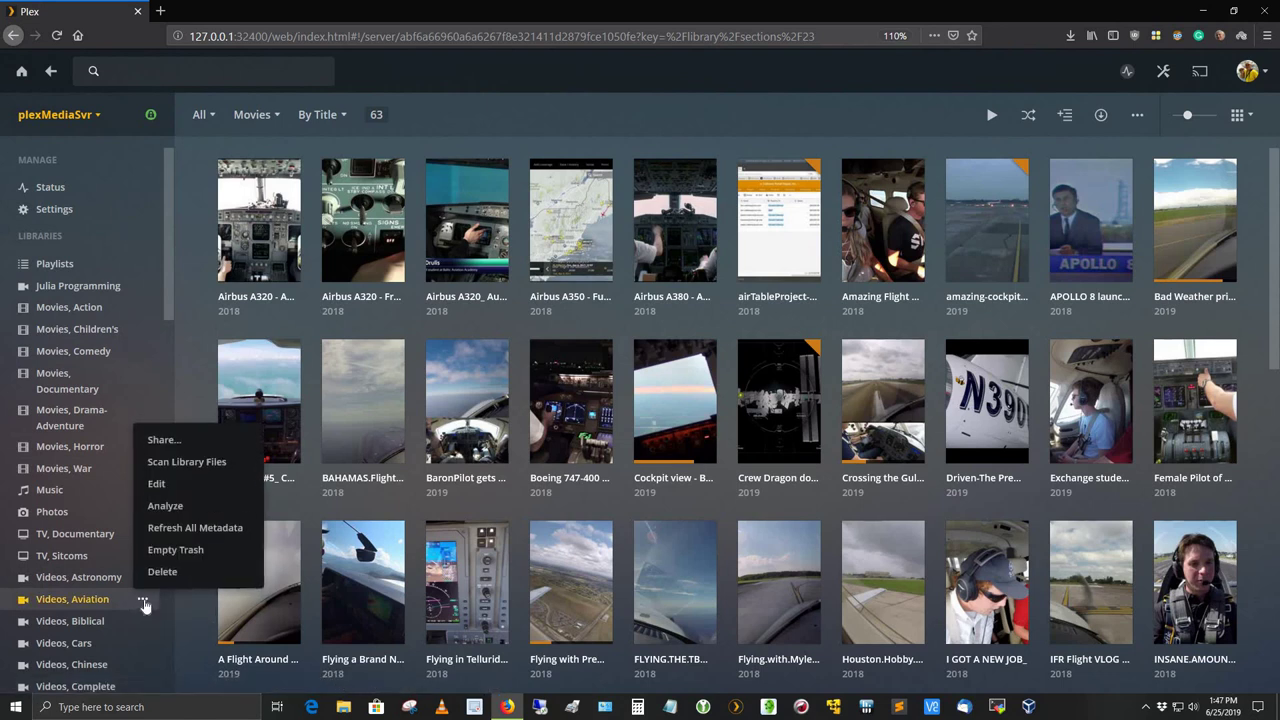
click(170, 462)
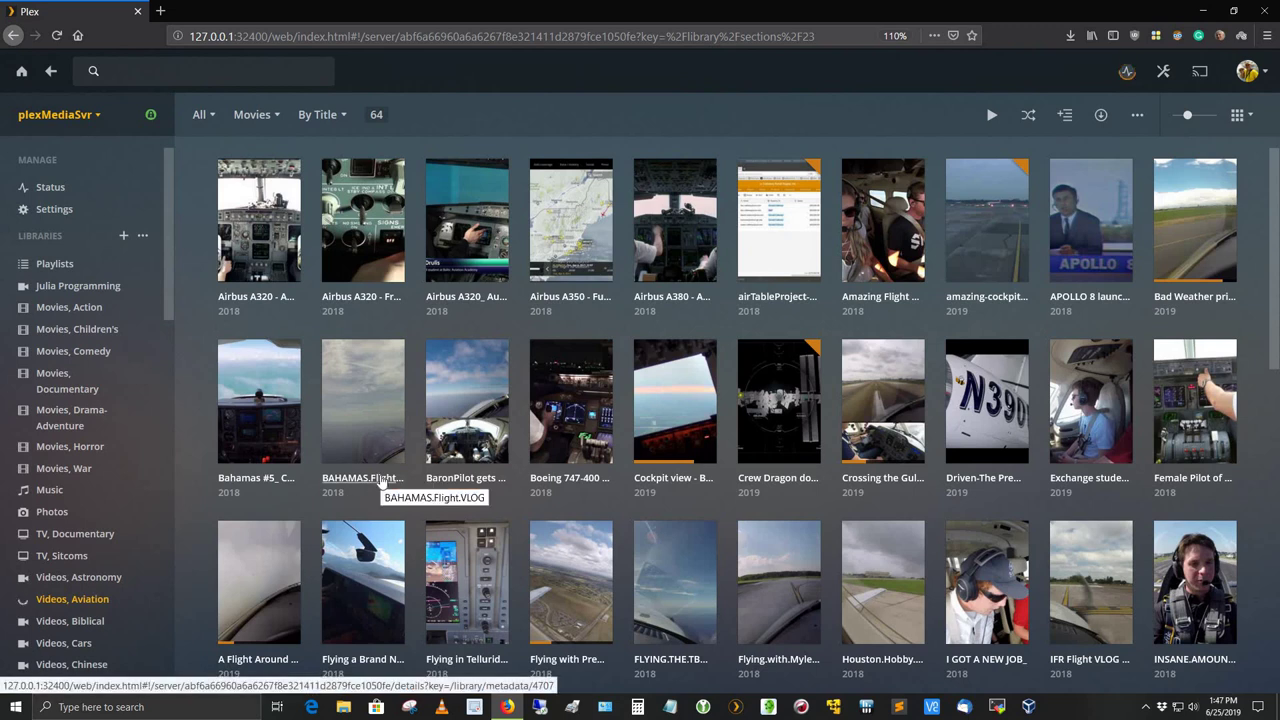
scroll(425, 452, down, 3)
scroll(425, 452, down, 1)
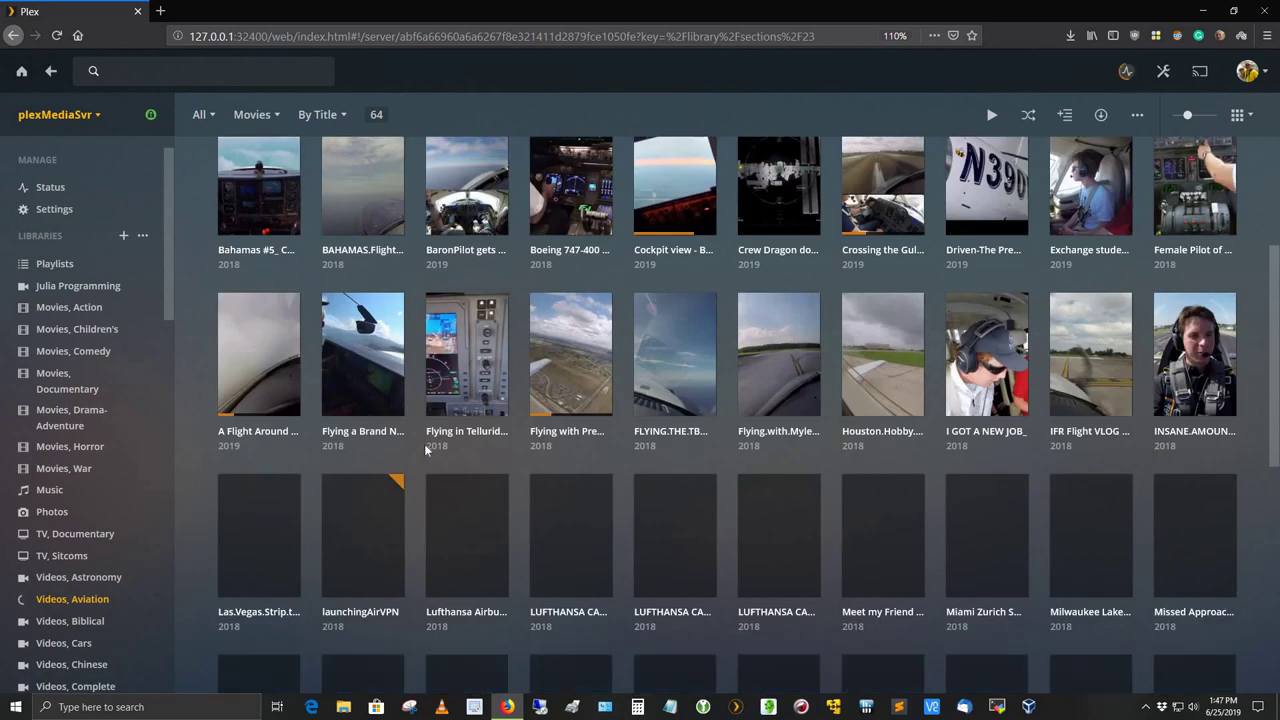
scroll(425, 452, down, 3)
scroll(425, 451, down, 2)
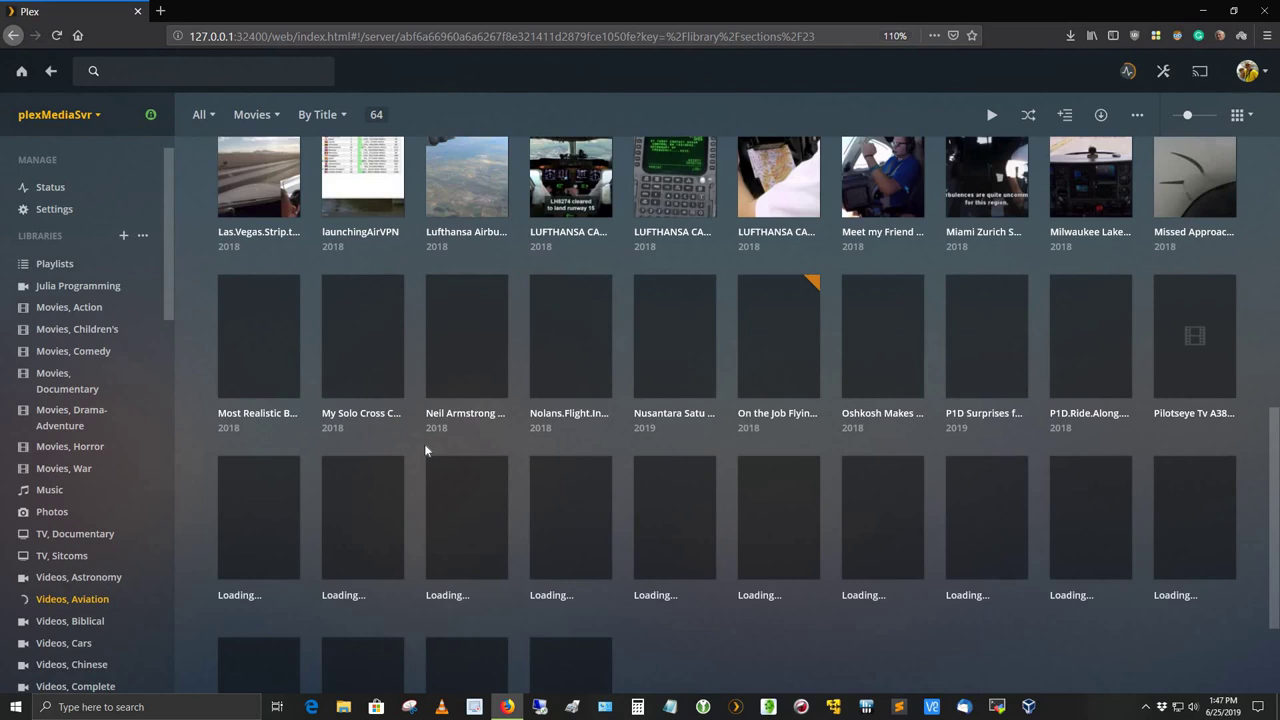
scroll(424, 451, down, 1)
scroll(424, 451, down, 1)
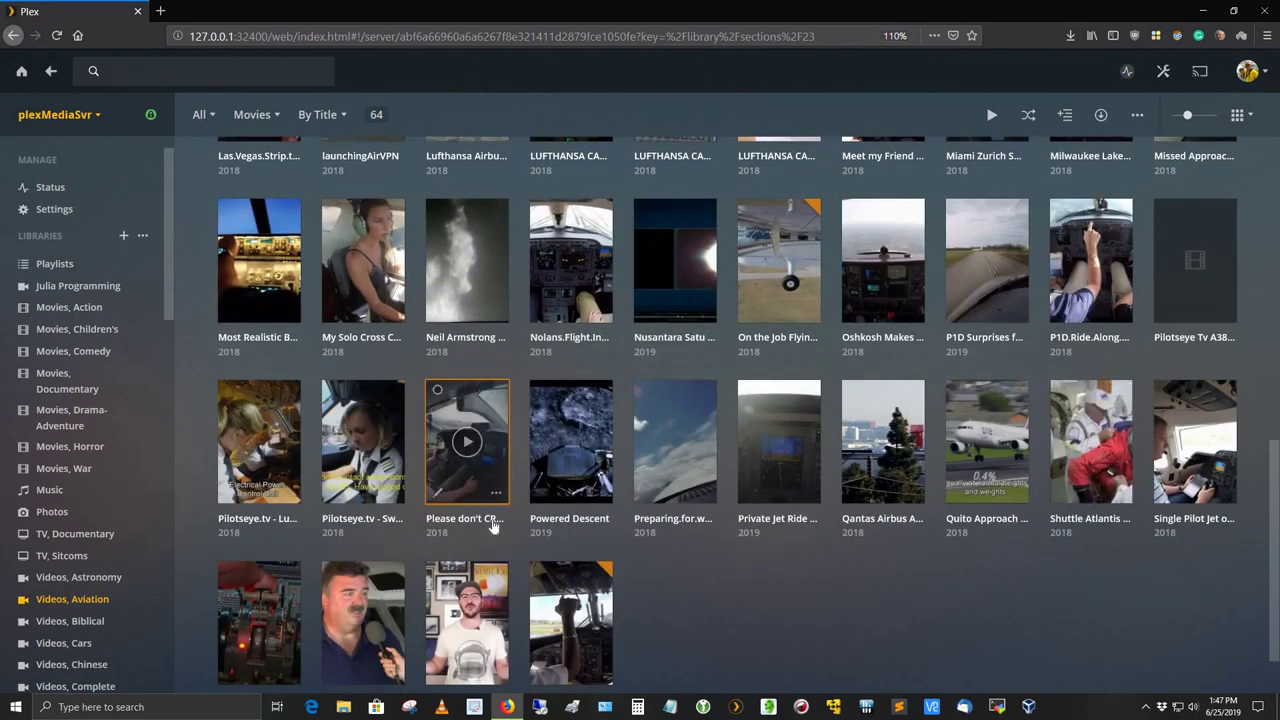
- Open the Shuttle Atlantis STS-132 video to play it, then close the frozen Firefox
mouse_move(1088, 487)
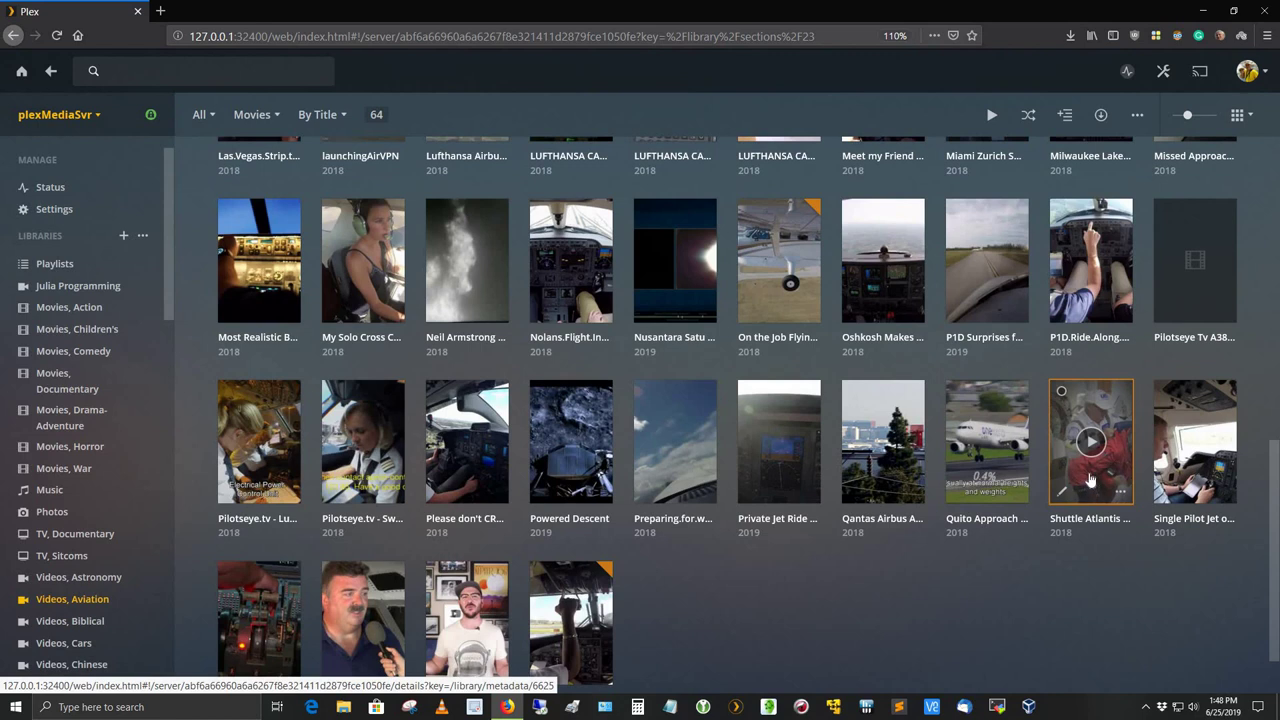
click(1090, 478)
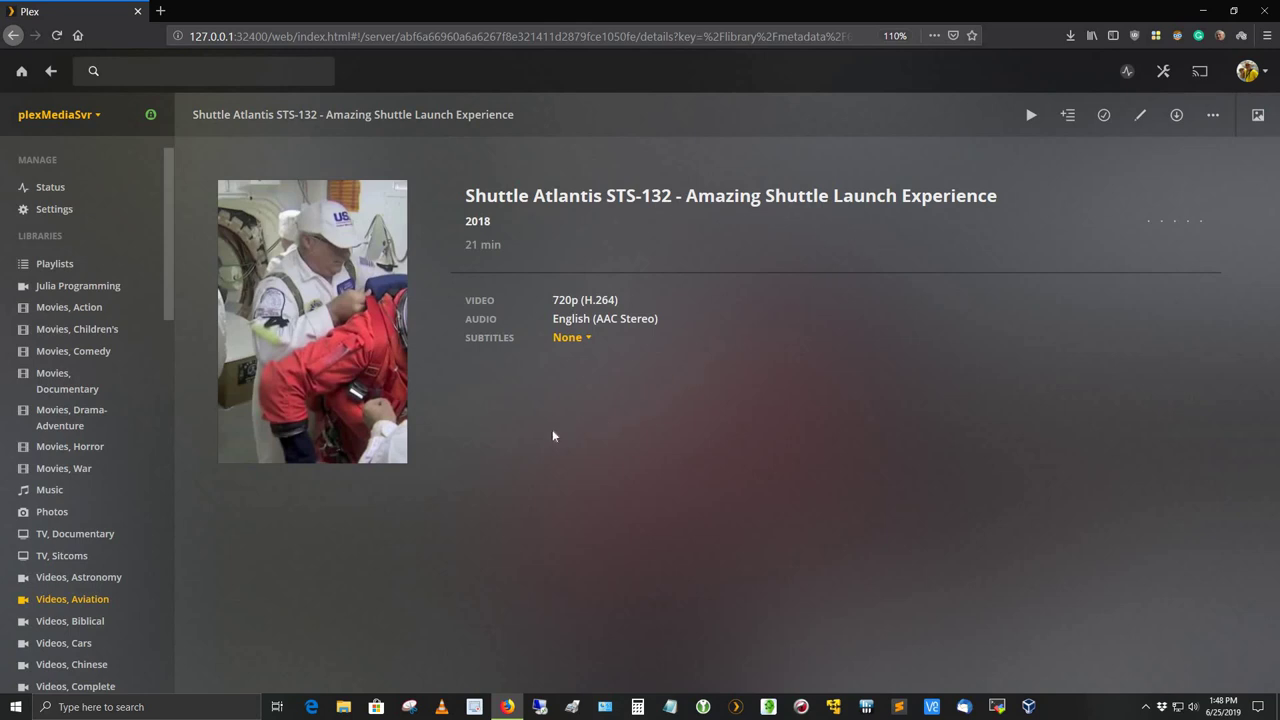
mouse_move(314, 342)
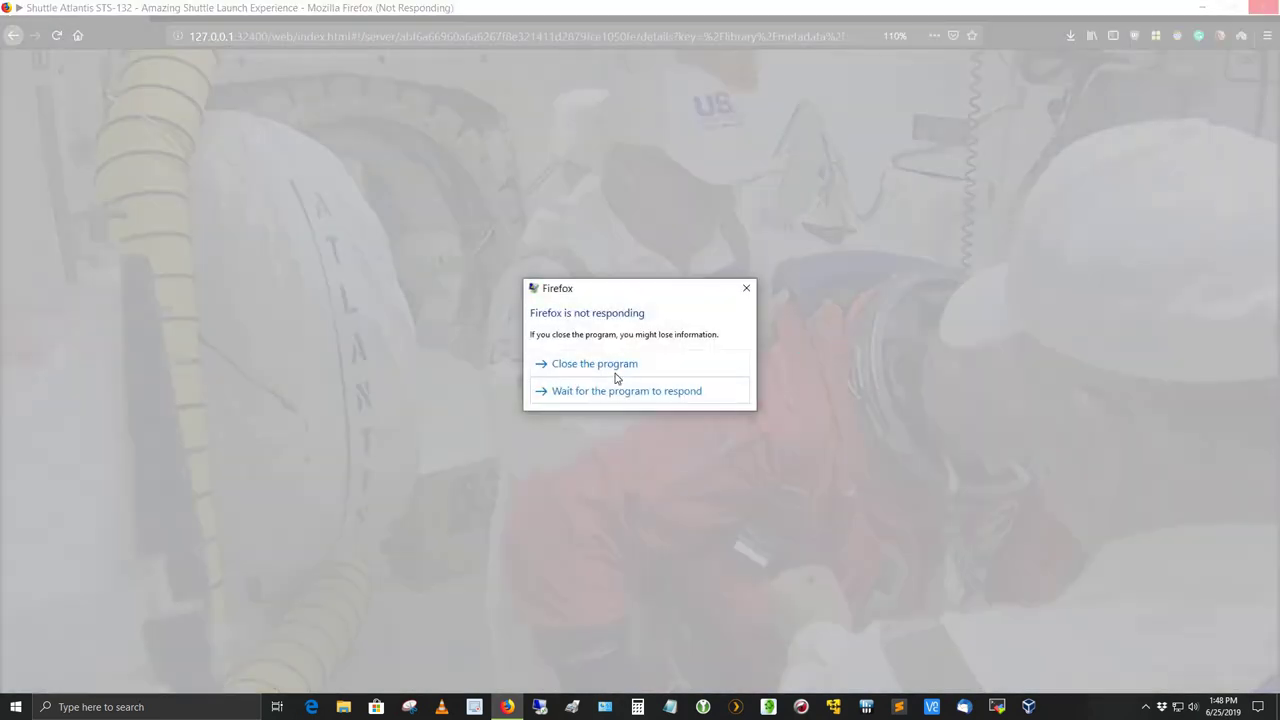
click(619, 366)
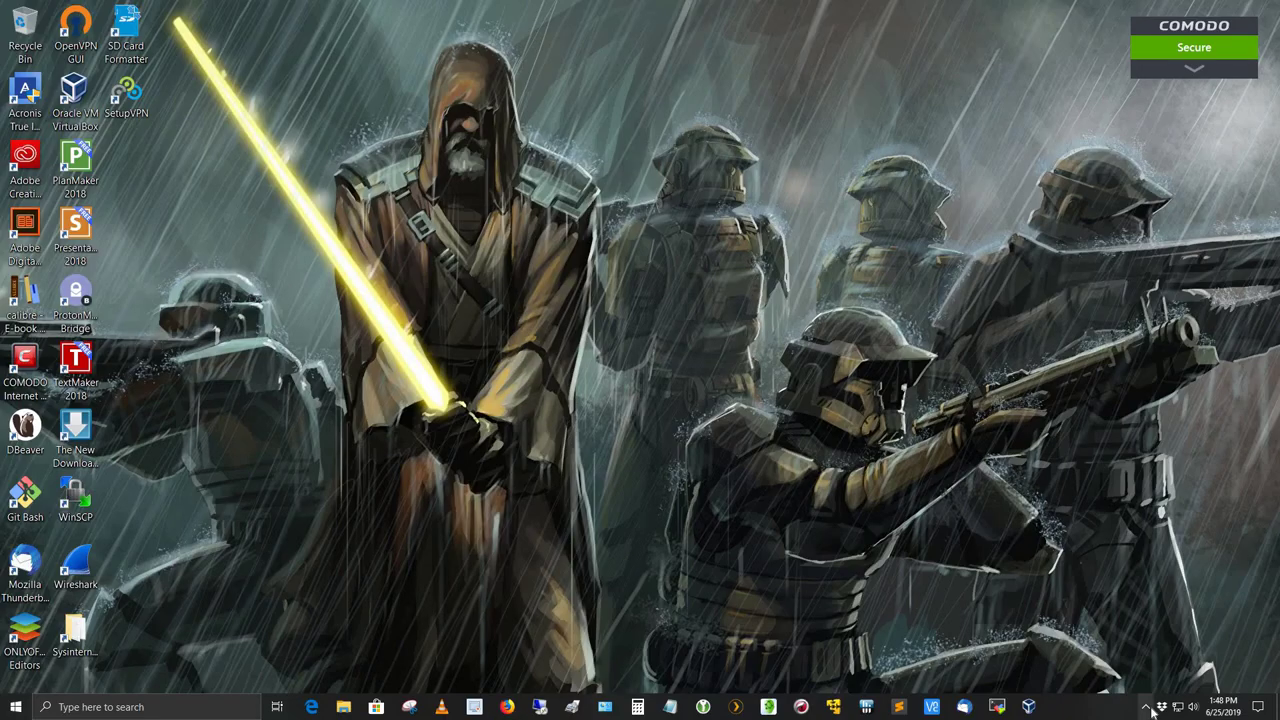
- Reopen Plex Web in Firefox via Open Plex... on the Plex tray icon
click(1148, 706)
right_click(1132, 626)
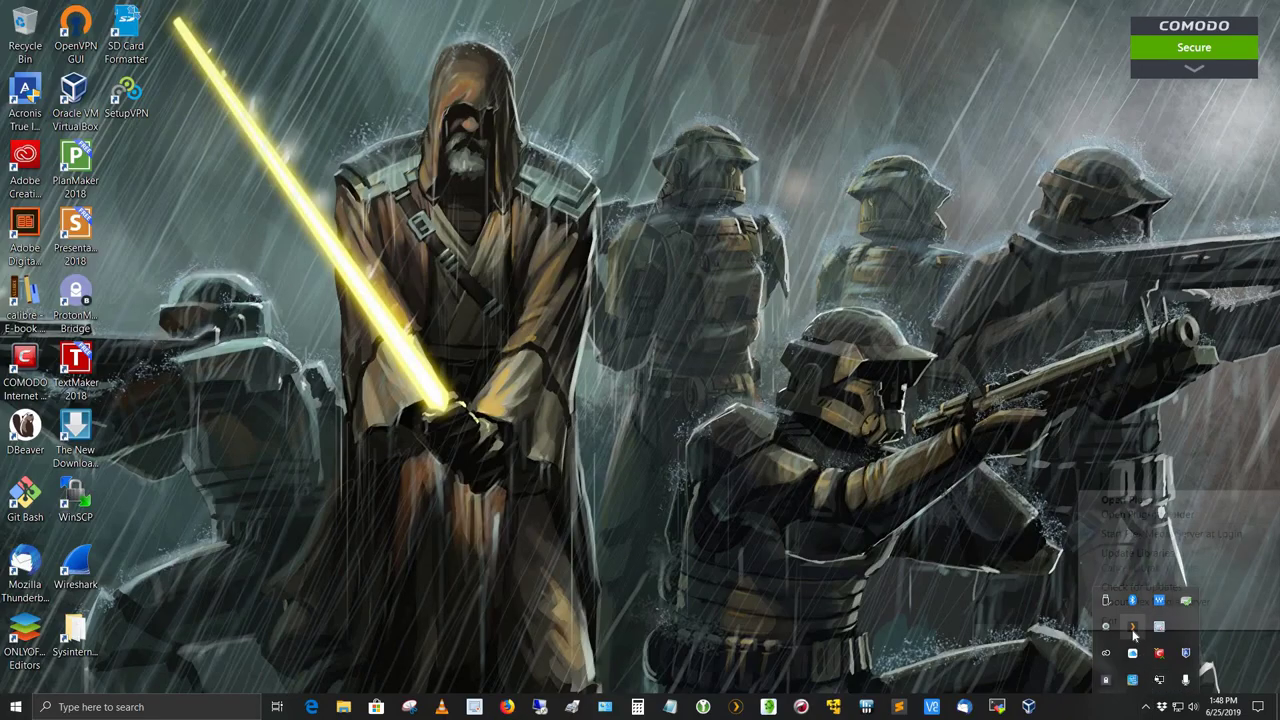
click(1134, 499)
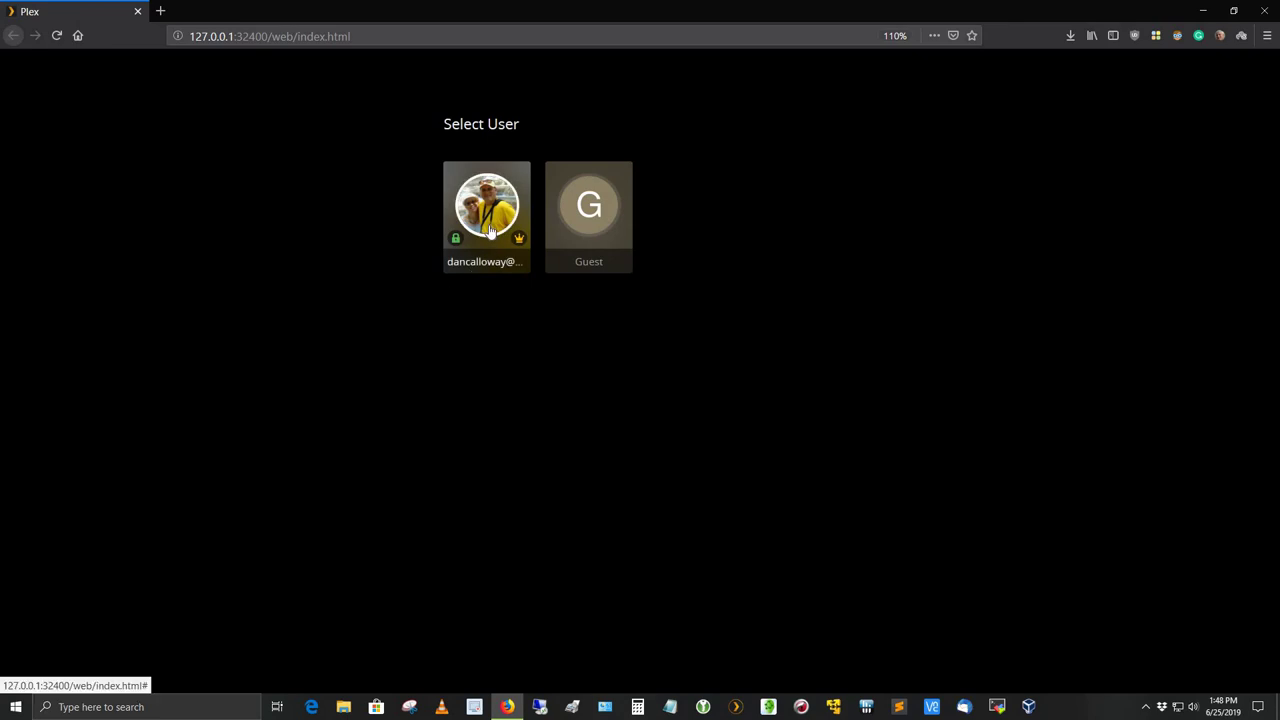
- Pick the owner profile on Select User and enter its four-digit PIN
click(490, 230)
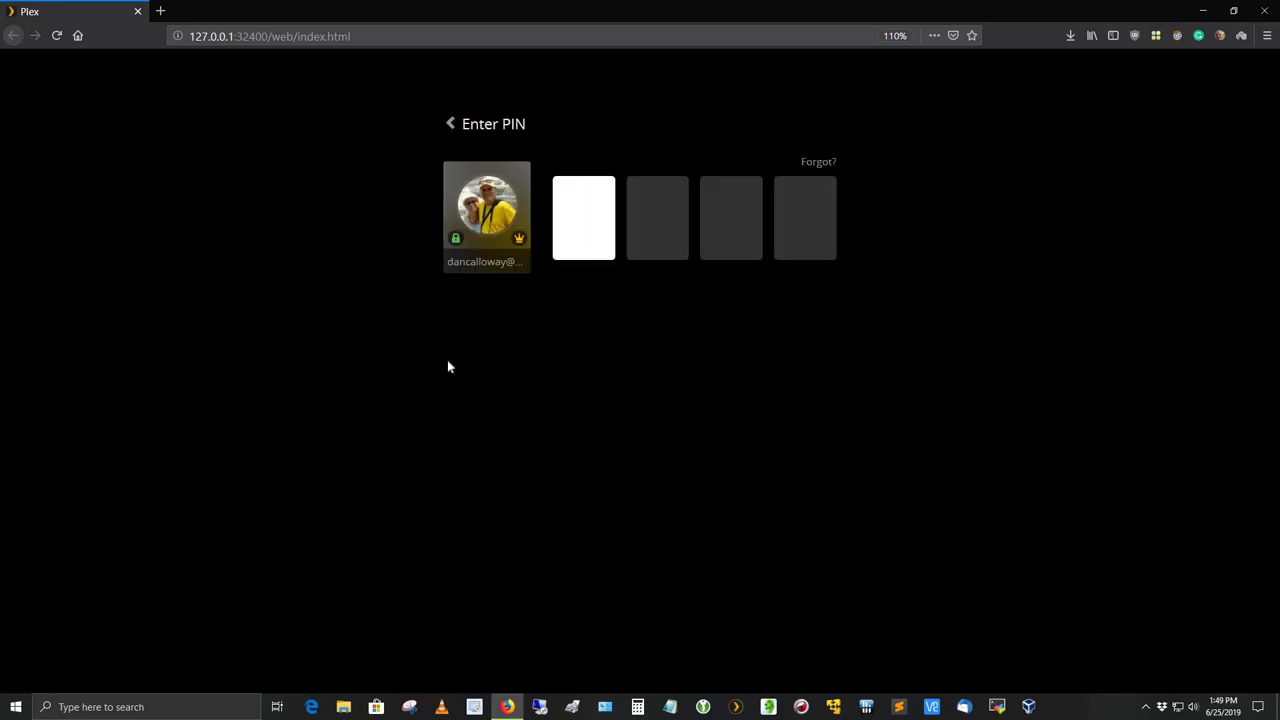
text(1234)
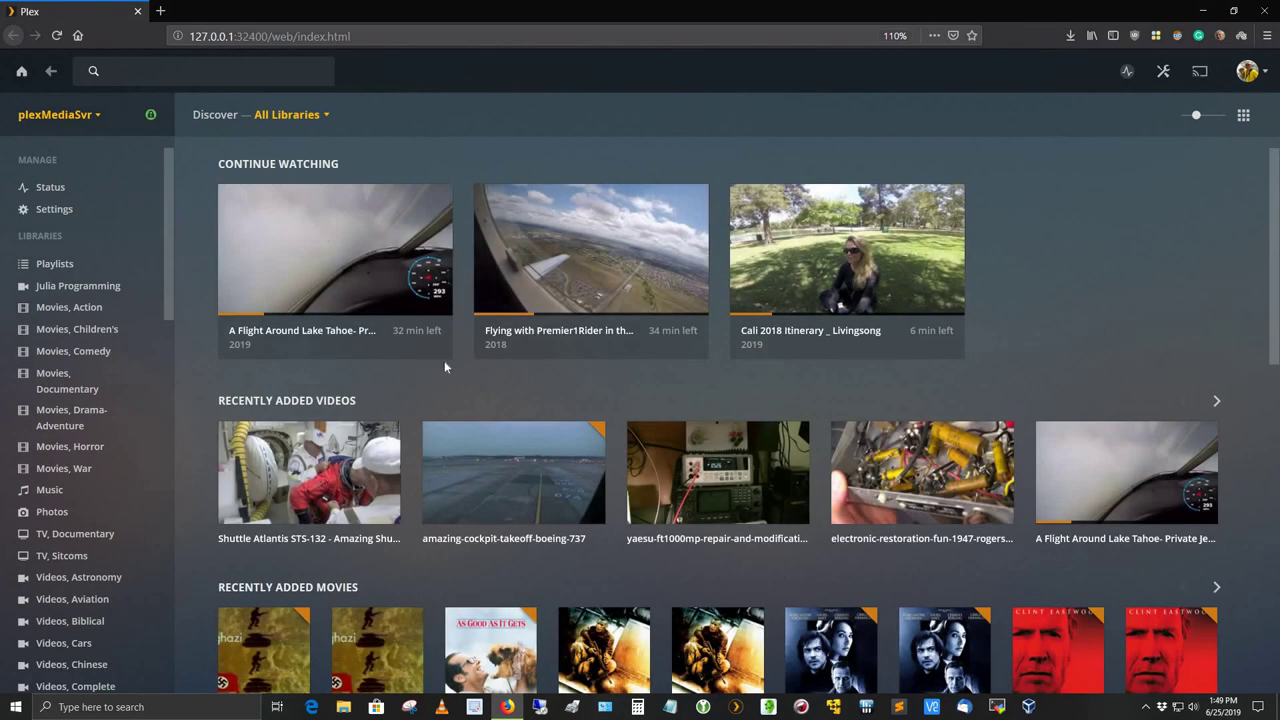
- Open Shuttle Atlantis STS-132 from Recently Added Videos and start playback
mouse_move(276, 490)
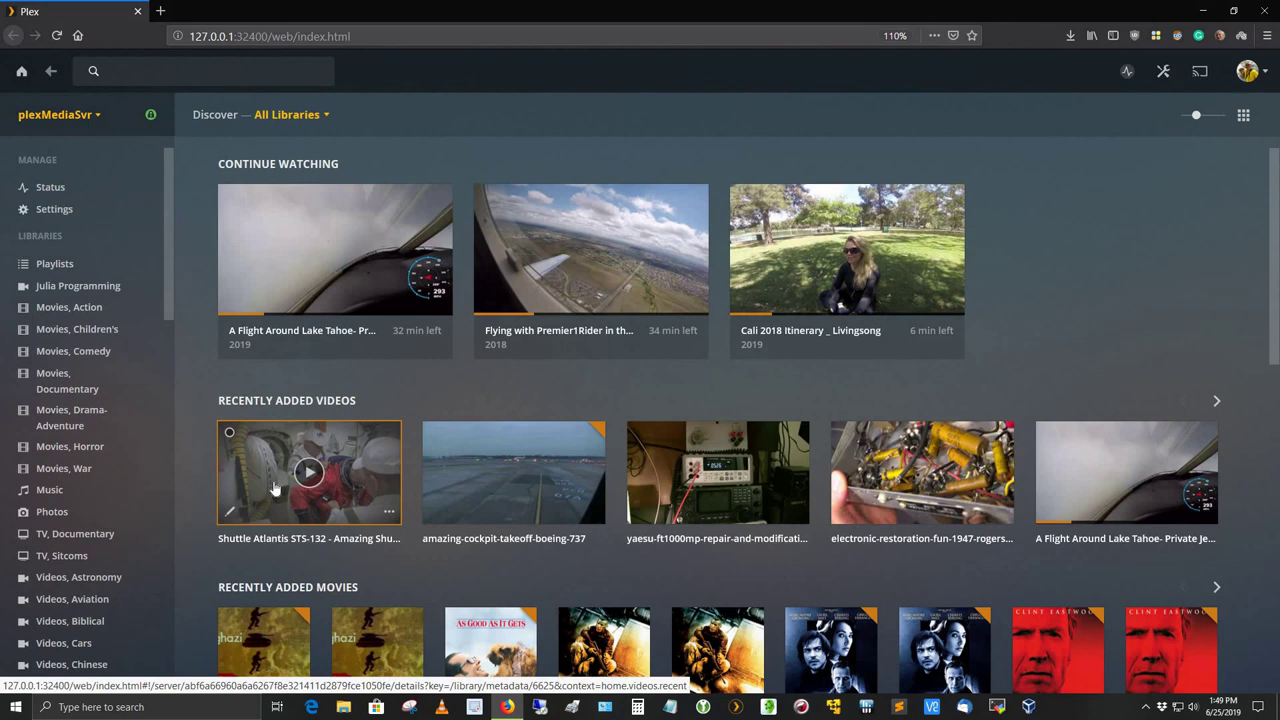
click(276, 488)
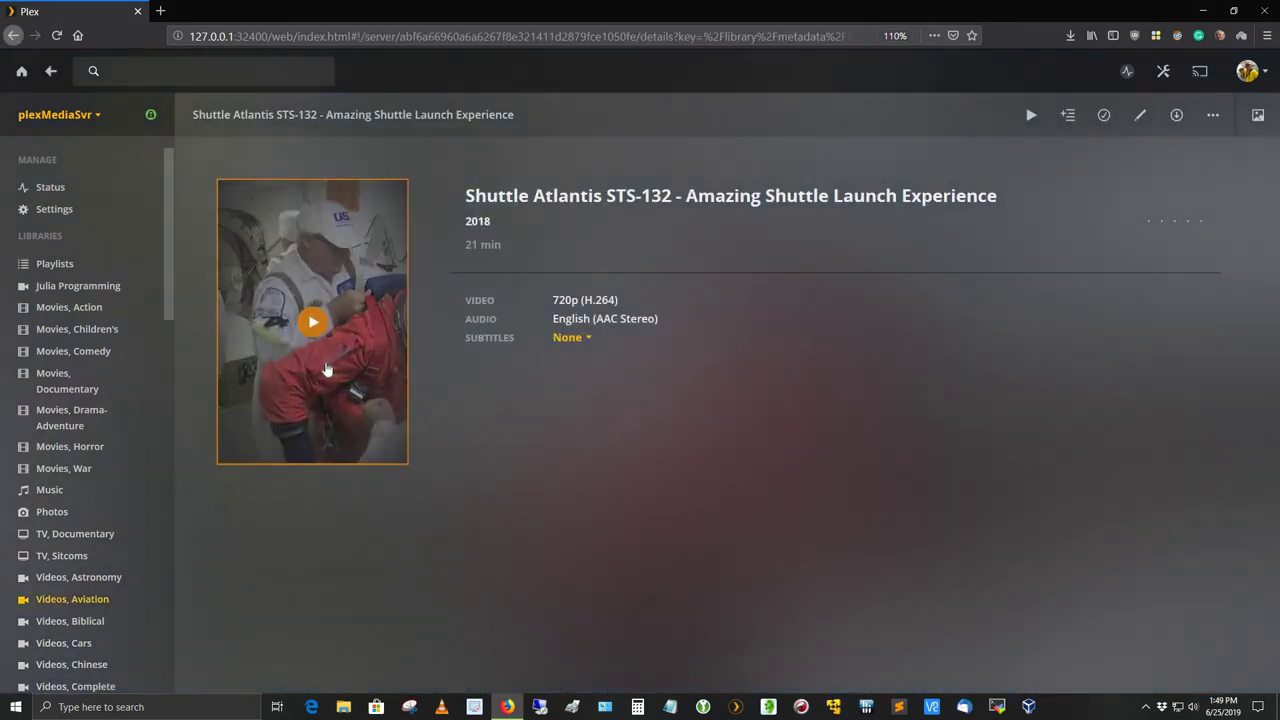
click(306, 322)
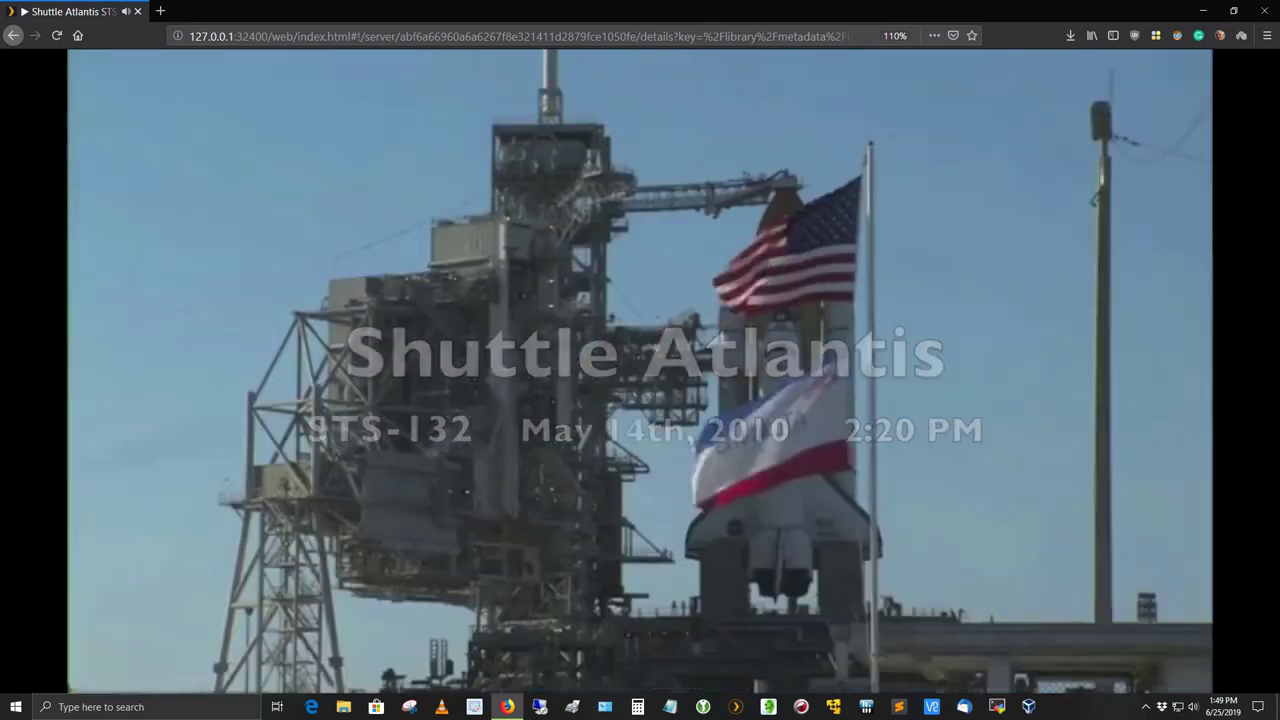
mouse_move(451, 466)
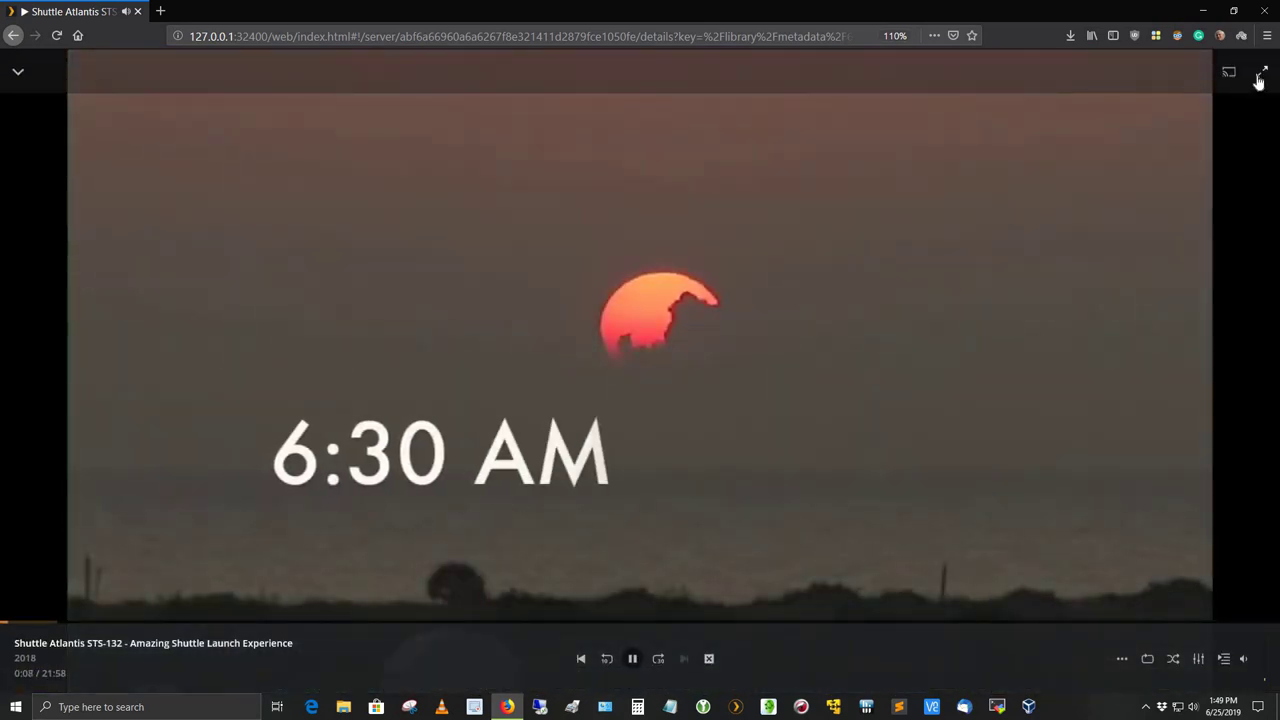
- Switch the Shuttle Atlantis player to full screen, then pause playback at 0:21
click(1261, 72)
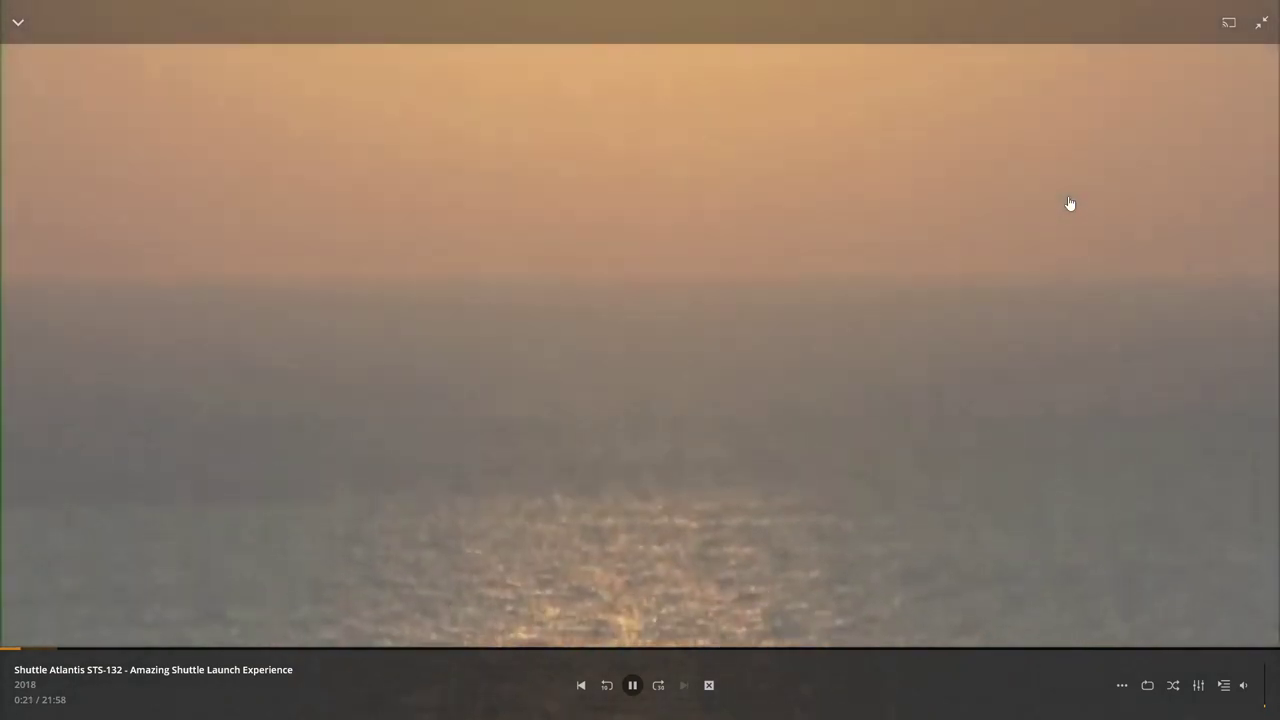
click(1069, 204)
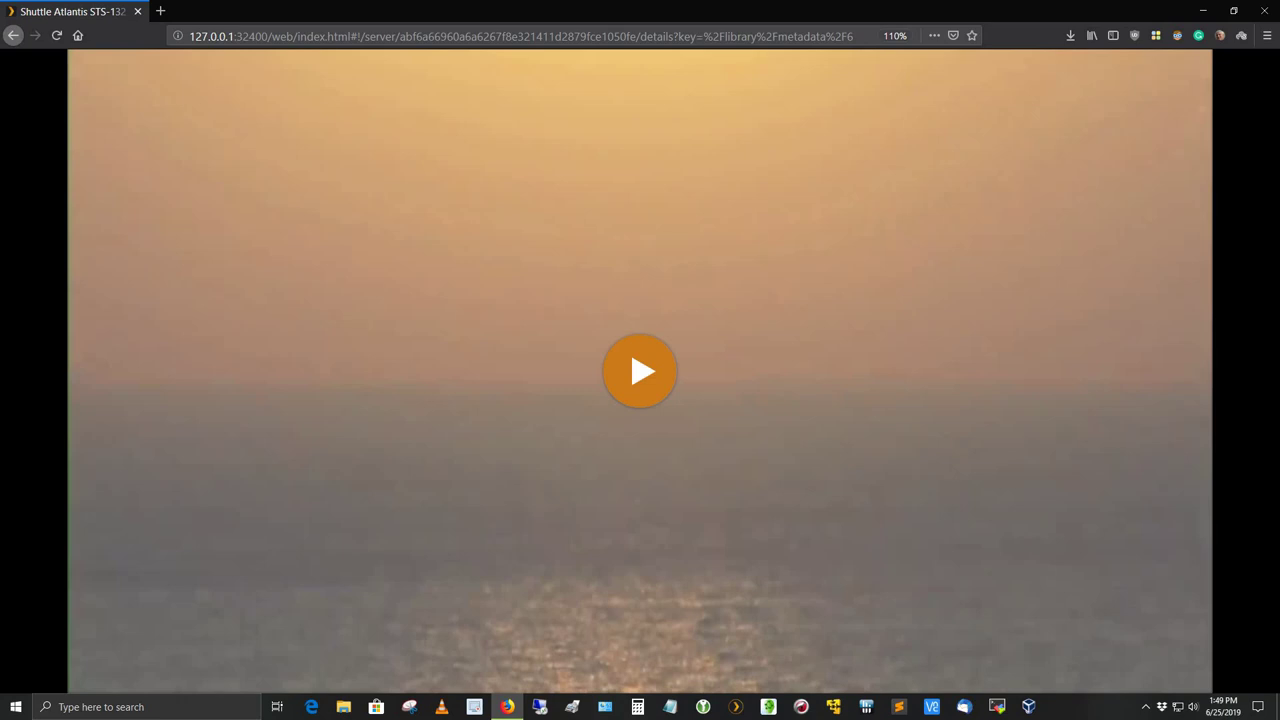
mouse_move(726, 386)
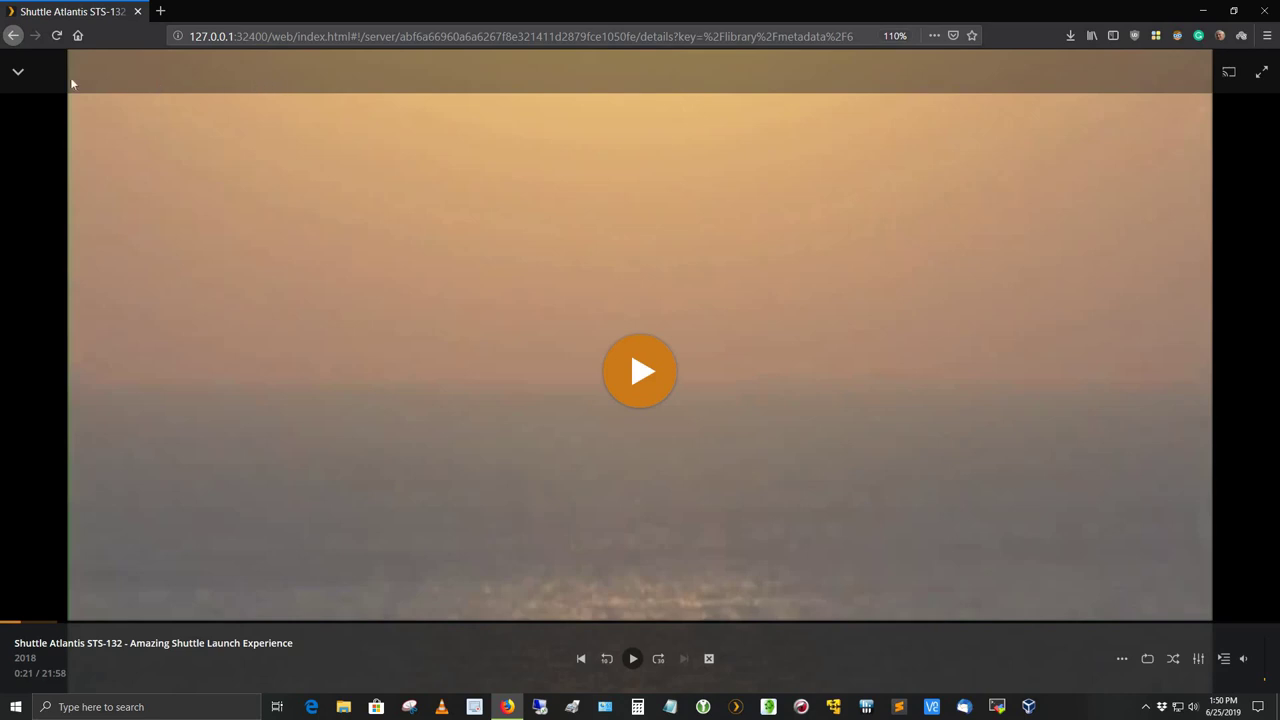
- Dock the paused player as a mini bar, visit Home, then return to the Shuttle Atlantis STS-132 details page
click(18, 76)
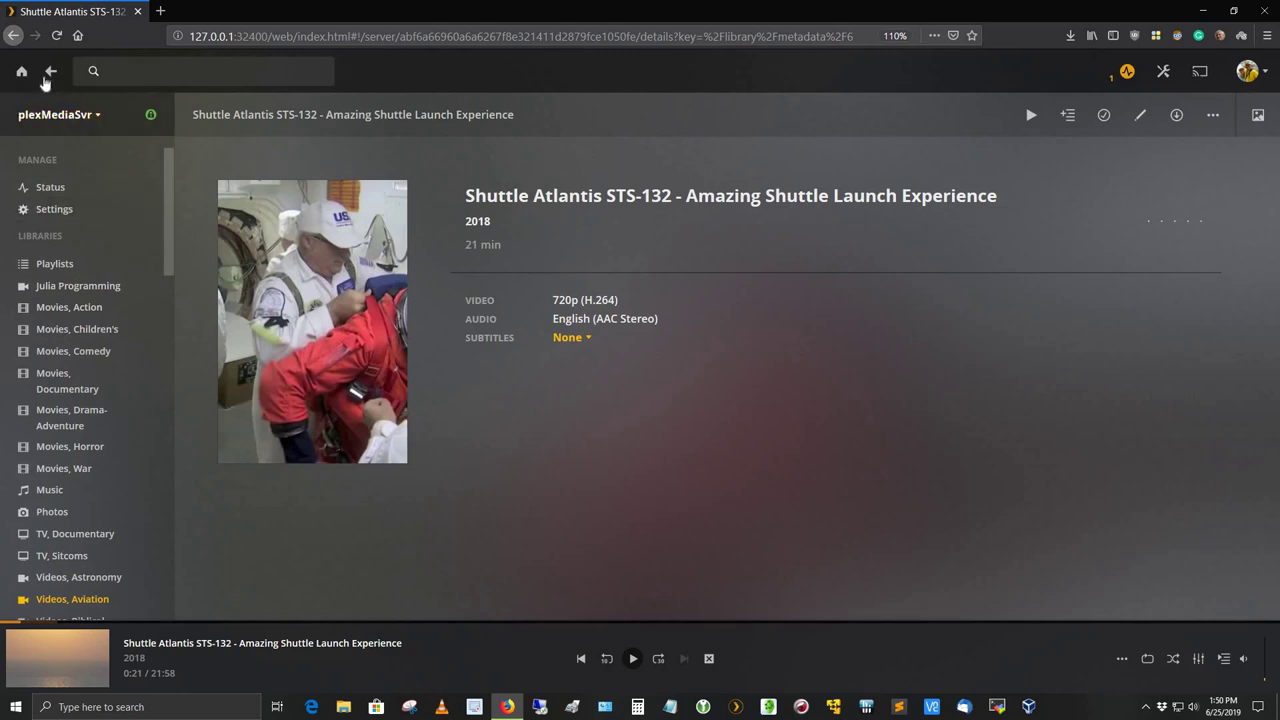
click(21, 71)
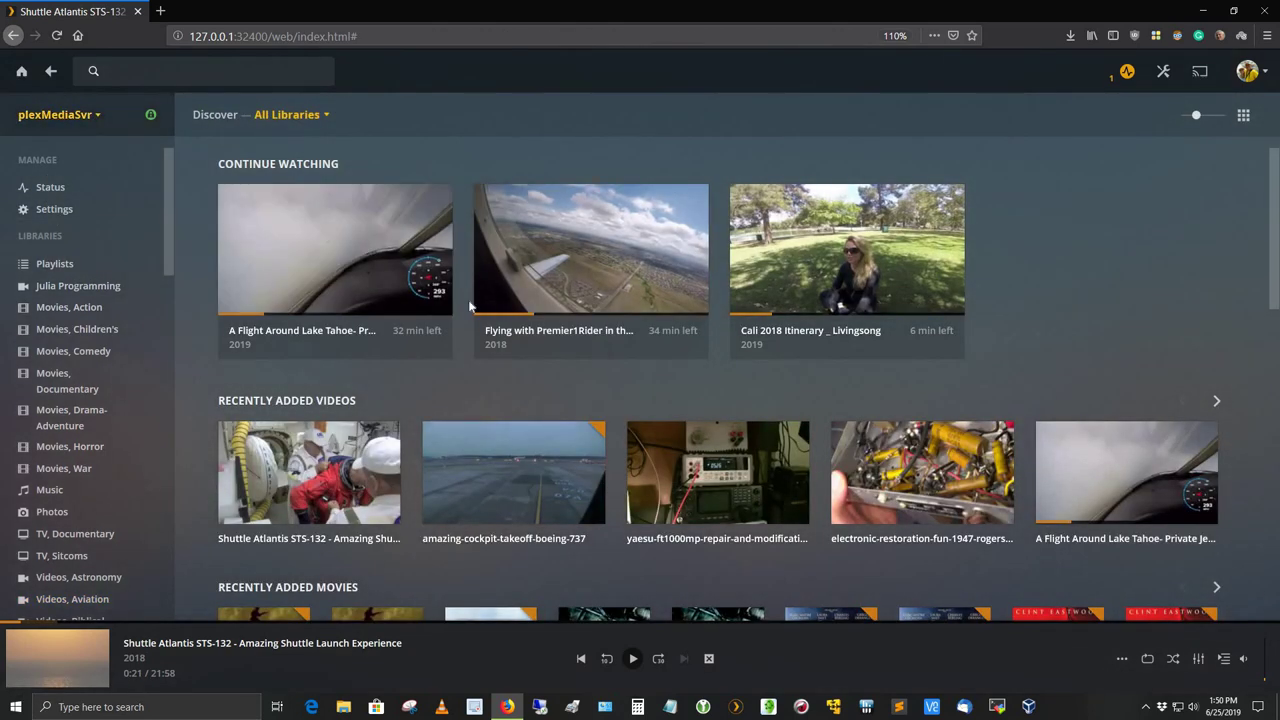
click(48, 72)
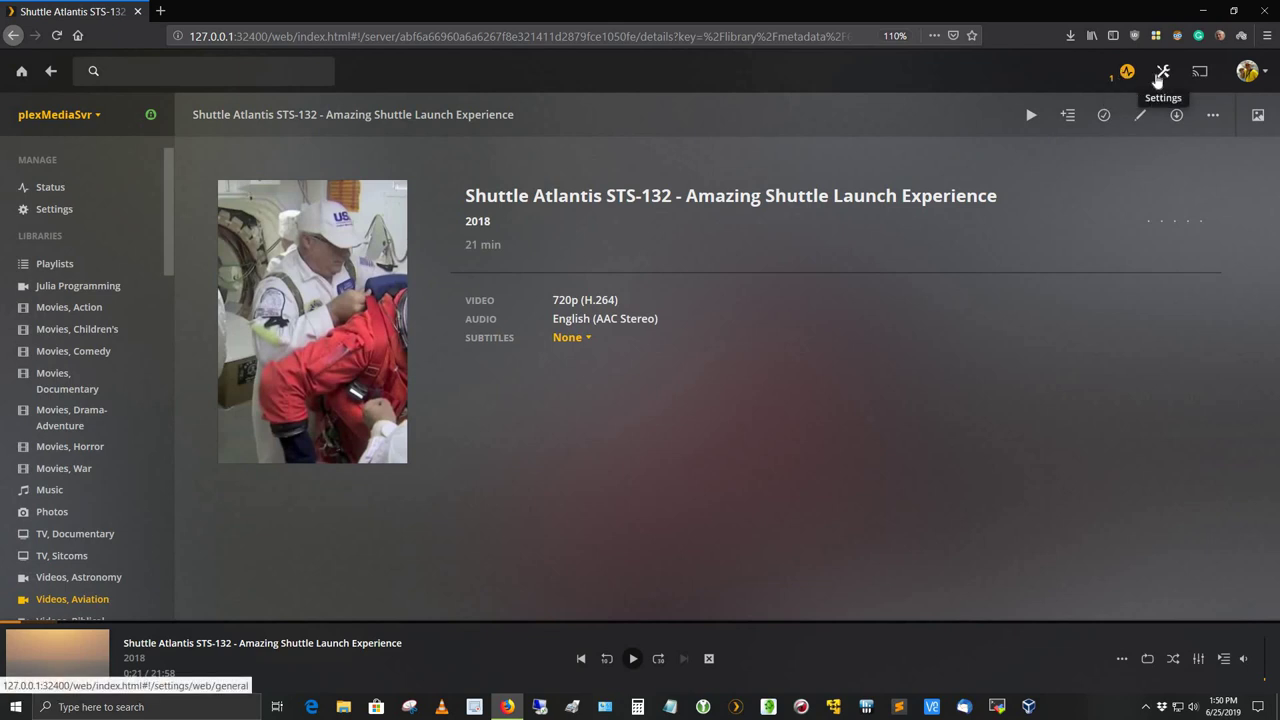
- Review the Web Client General settings (version 3.95.2, English, 12 Hour time) and open the account menu
click(1160, 76)
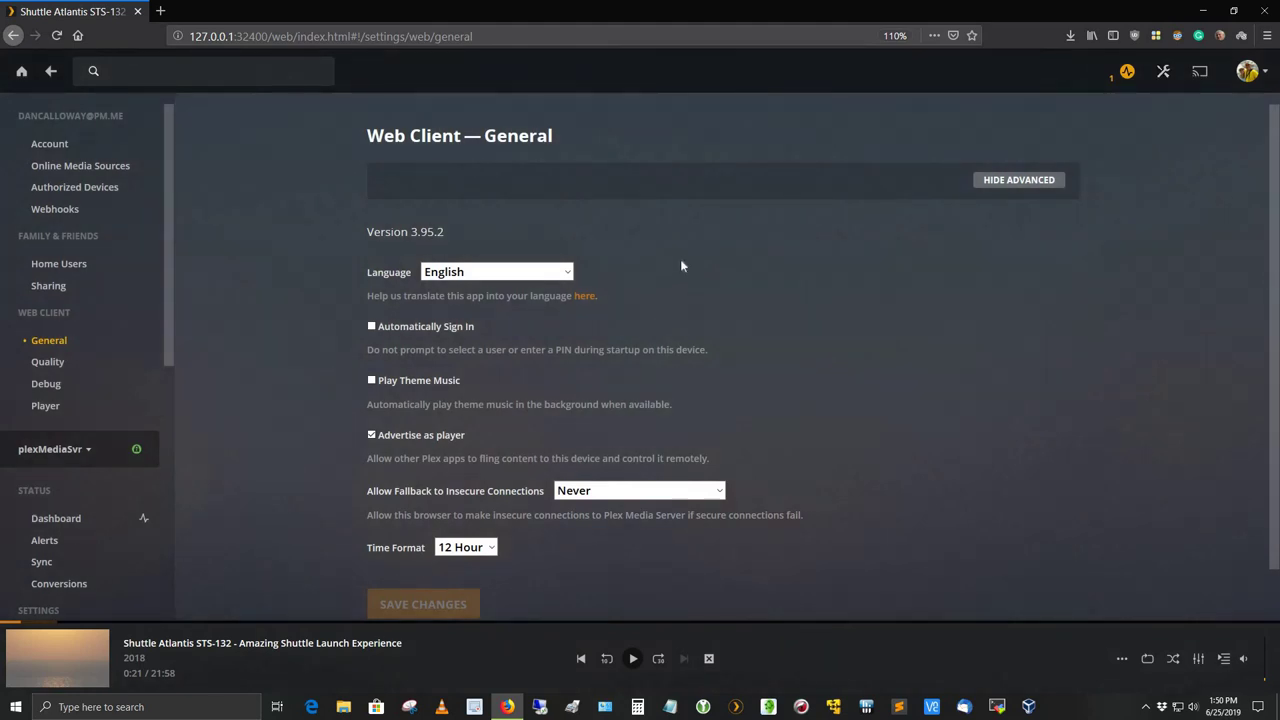
scroll(681, 258, down, 1)
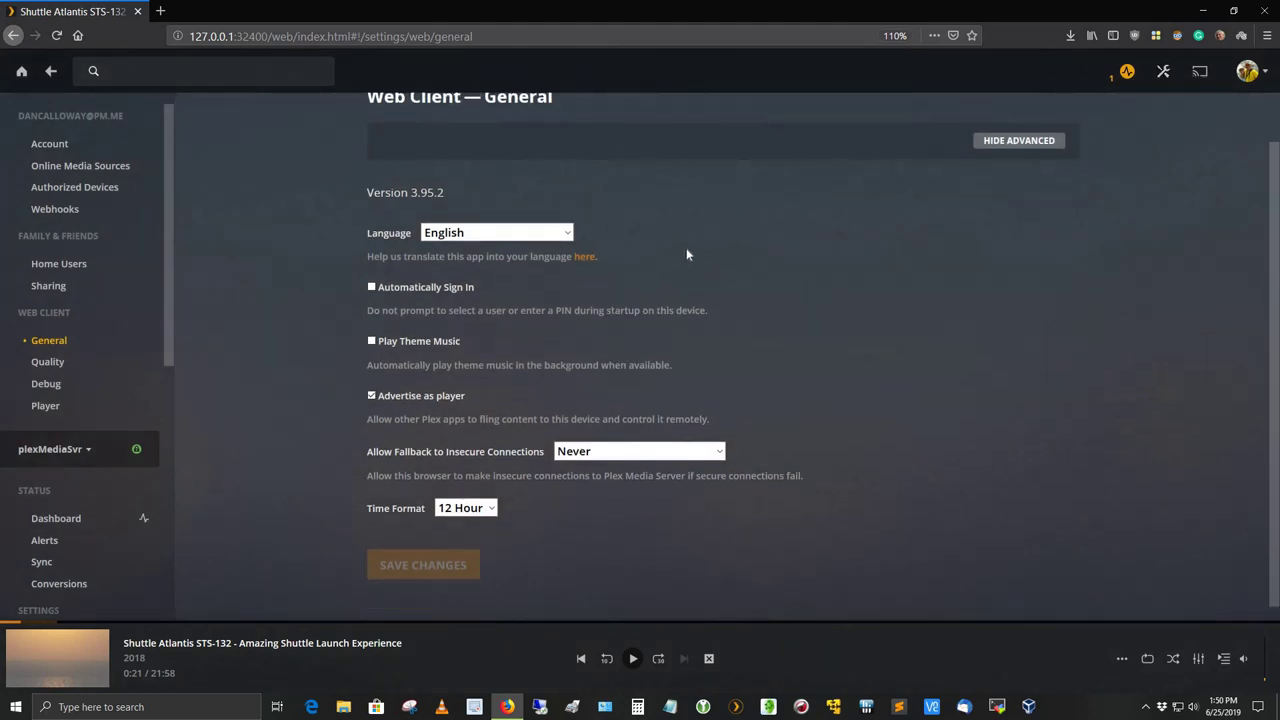
scroll(686, 250, up, 1)
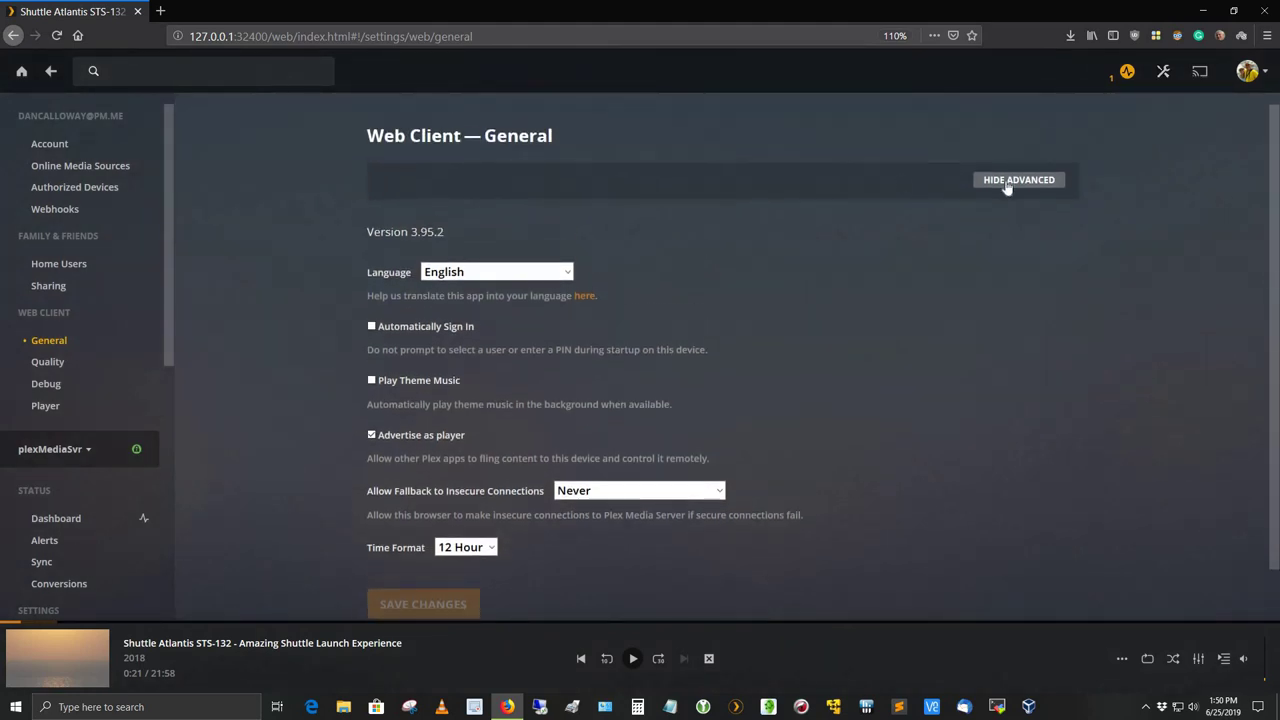
click(1248, 76)
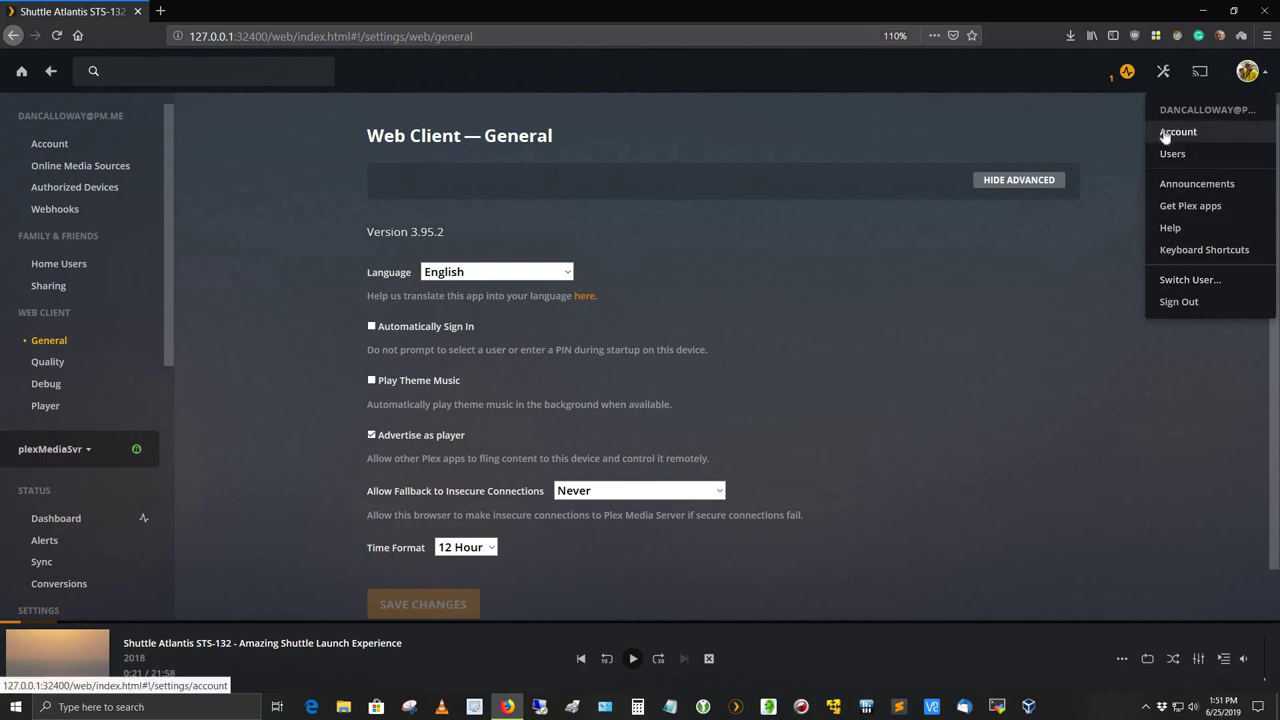
click(1177, 132)
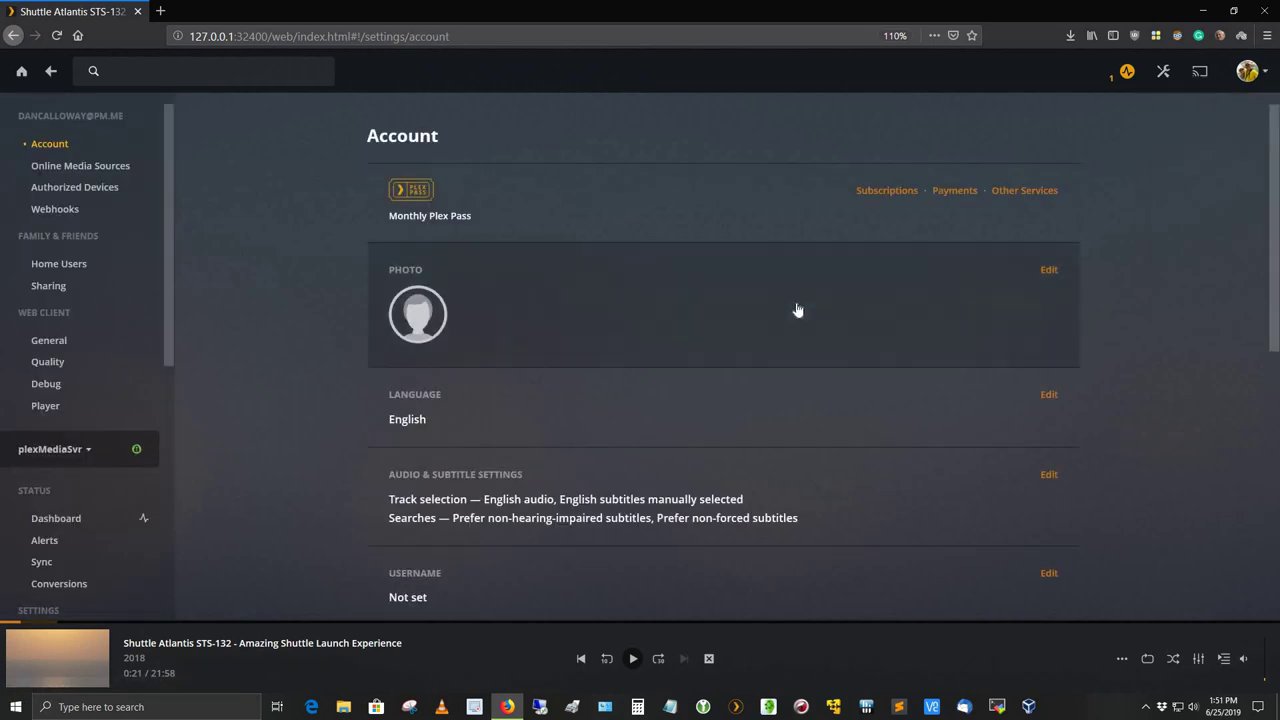
scroll(590, 320, down, 1)
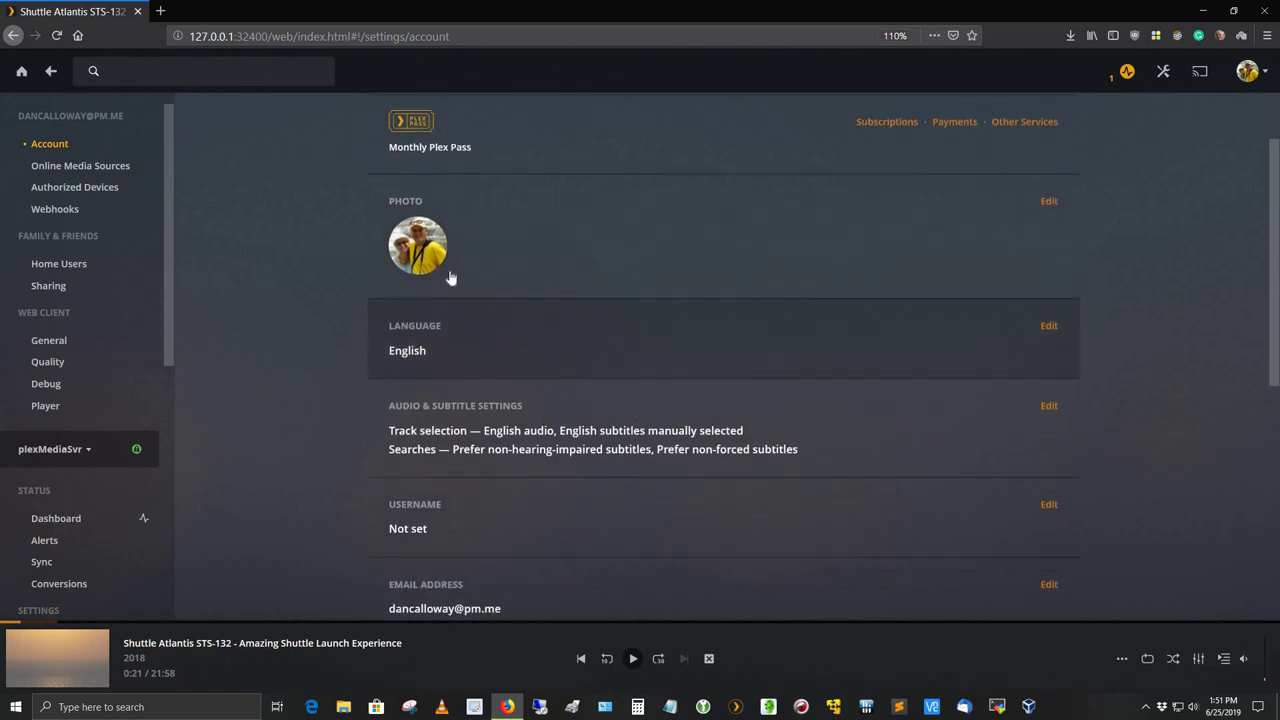
scroll(752, 297, down, 3)
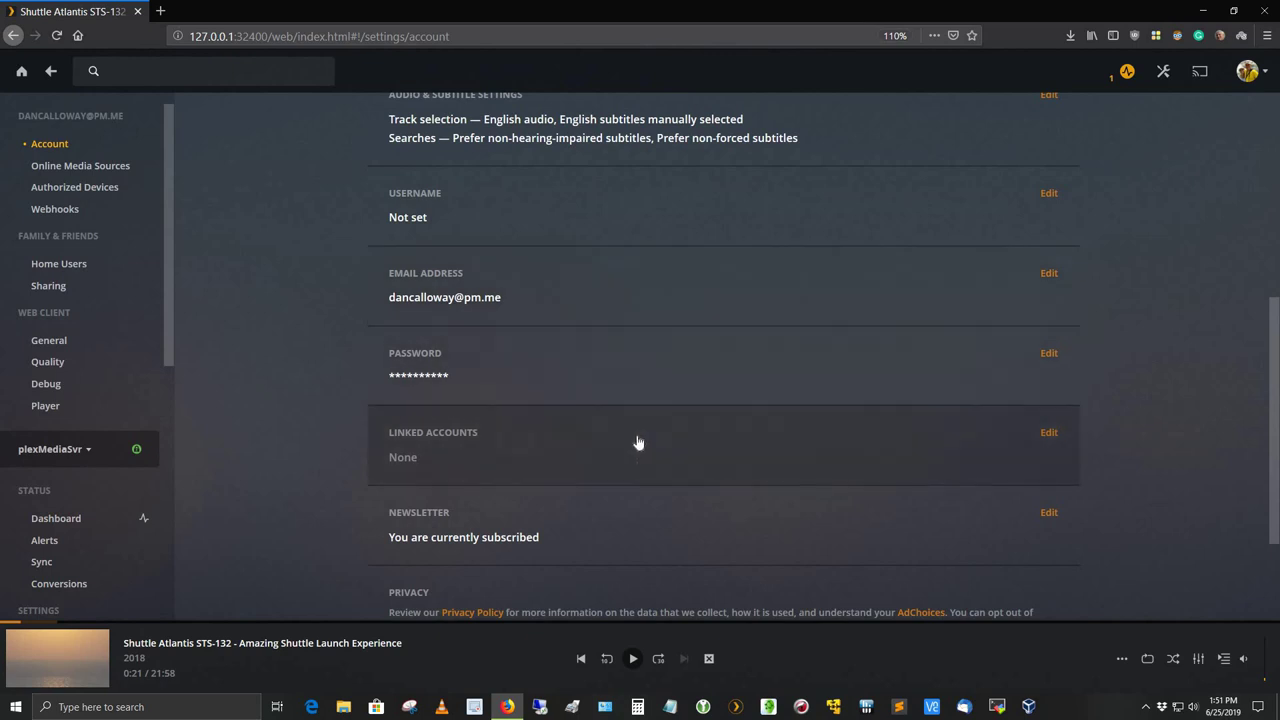
scroll(634, 440, down, 2)
scroll(363, 357, up, 2)
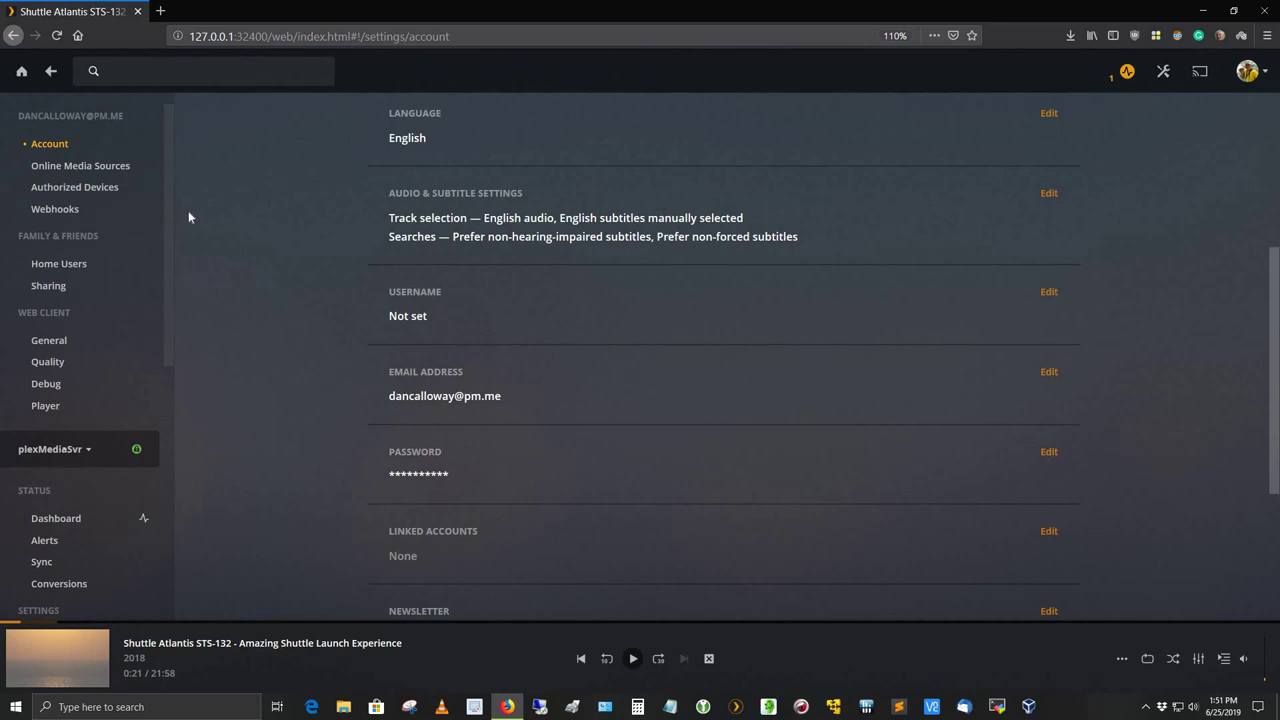
- Sign out of the Plex account from the avatar menu and close Firefox
click(1248, 72)
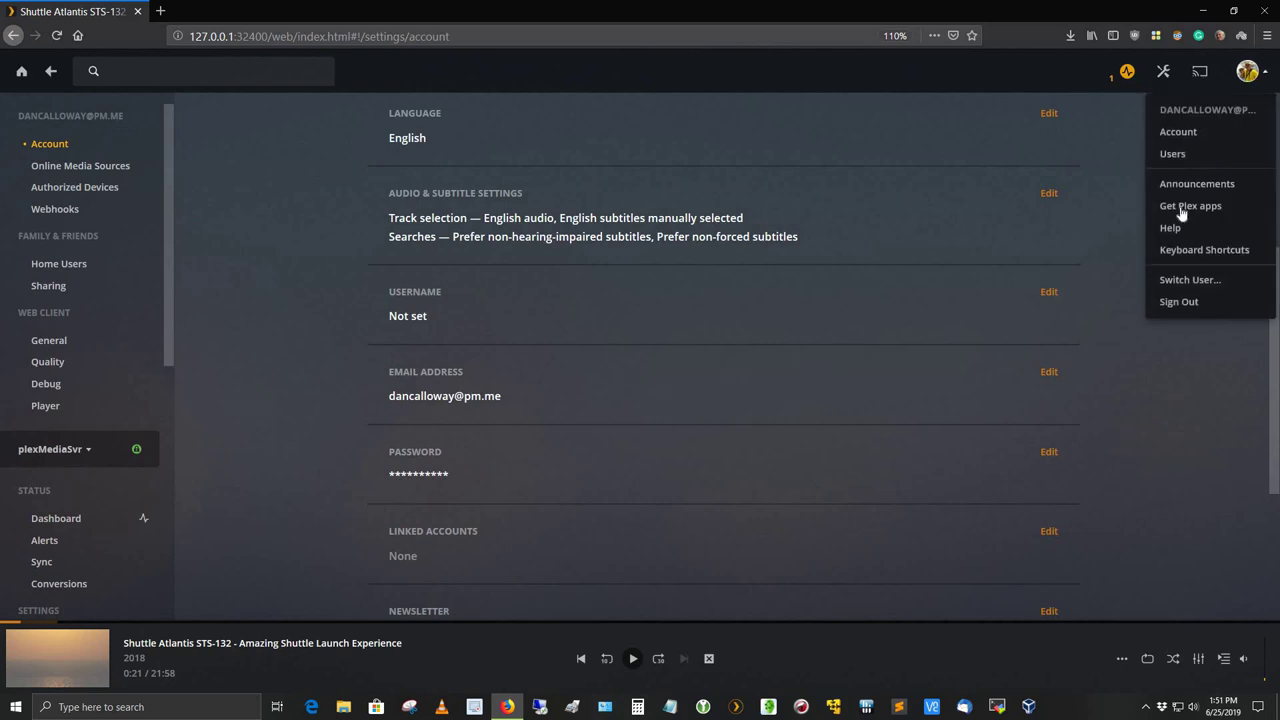
click(1167, 303)
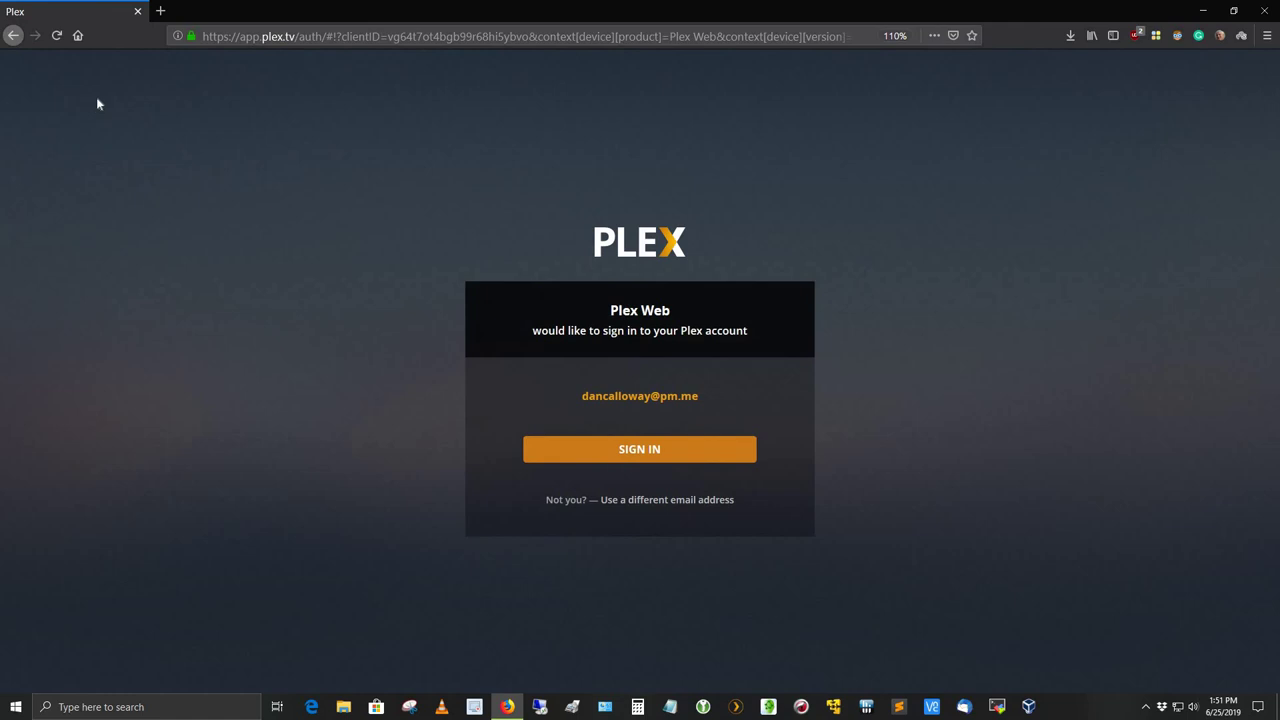
click(1266, 12)
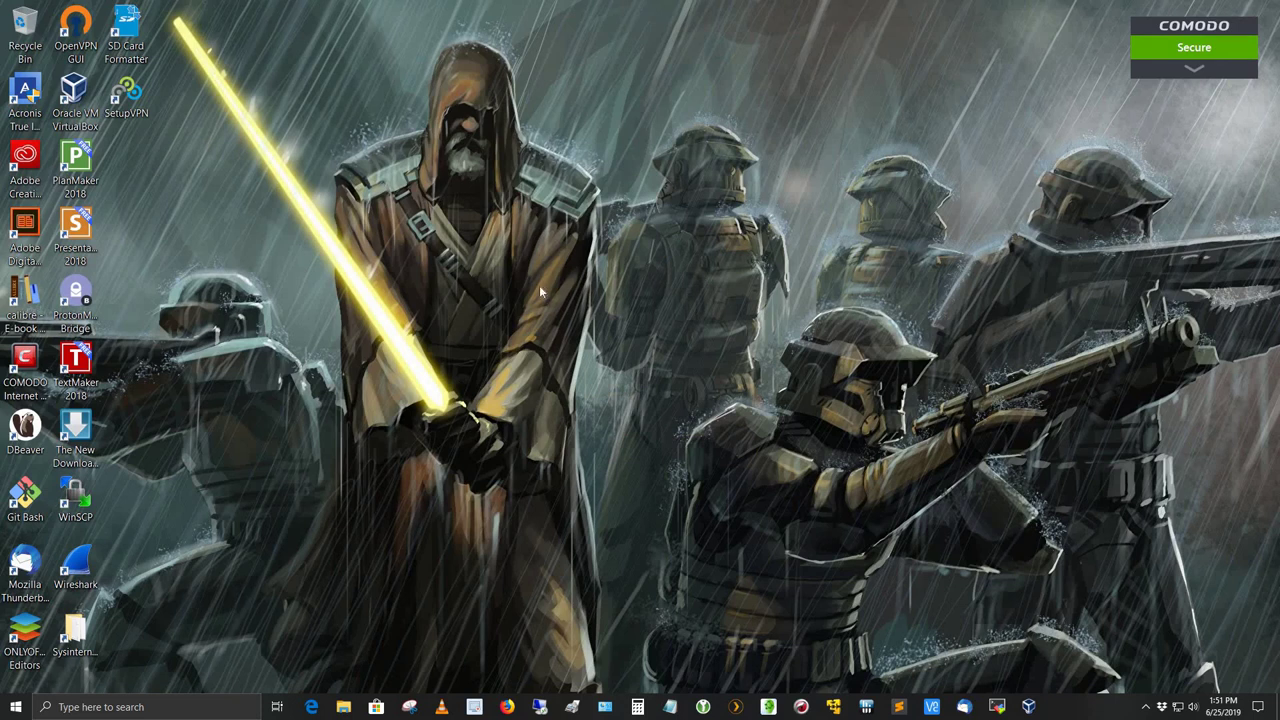